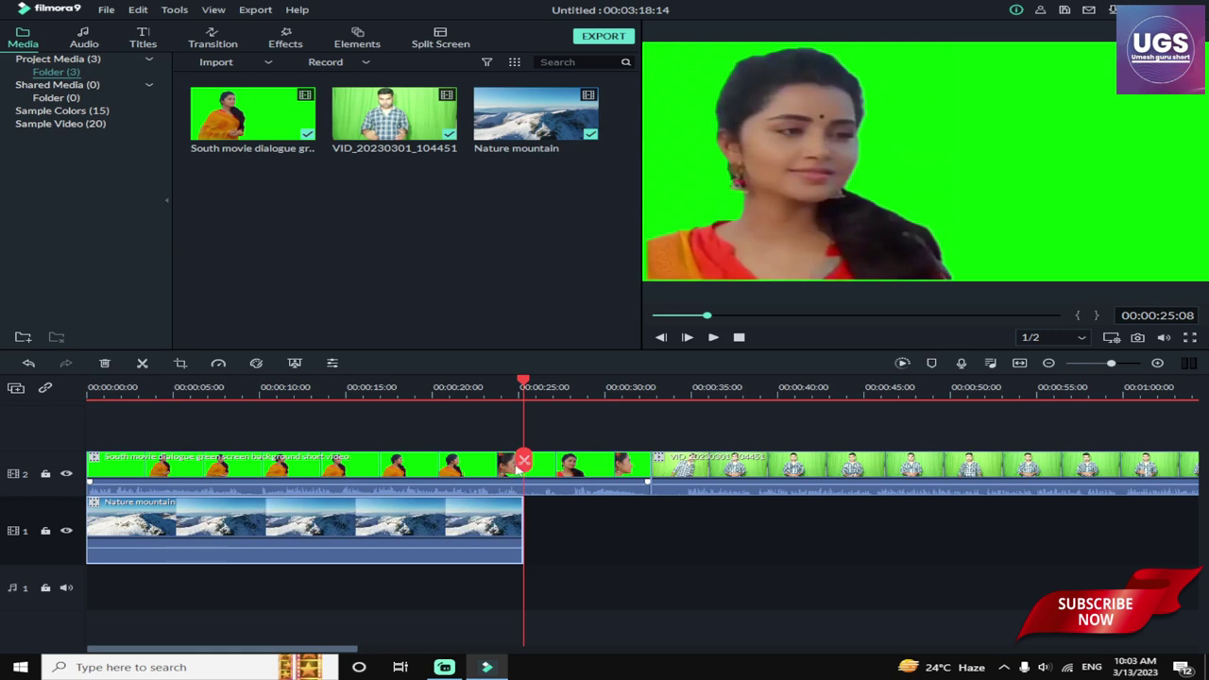
# Preview the timeline, temporarily hiding track 2 to examine the Nature mountain background beneath the green-screen clips.
pyautogui.moveTo(524, 461); pyautogui.dragTo(467, 455)
pyautogui.moveTo(395, 444); pyautogui.dragTo(263, 441)
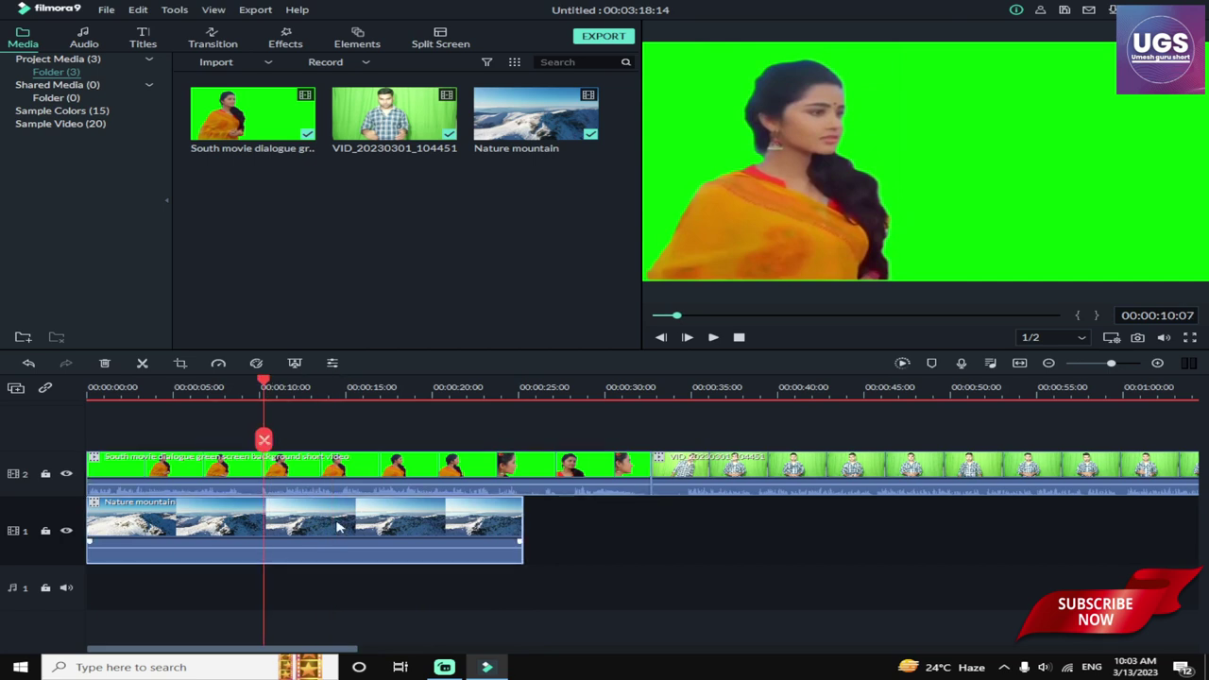
pyautogui.click(357, 514)
pyautogui.click(90, 480)
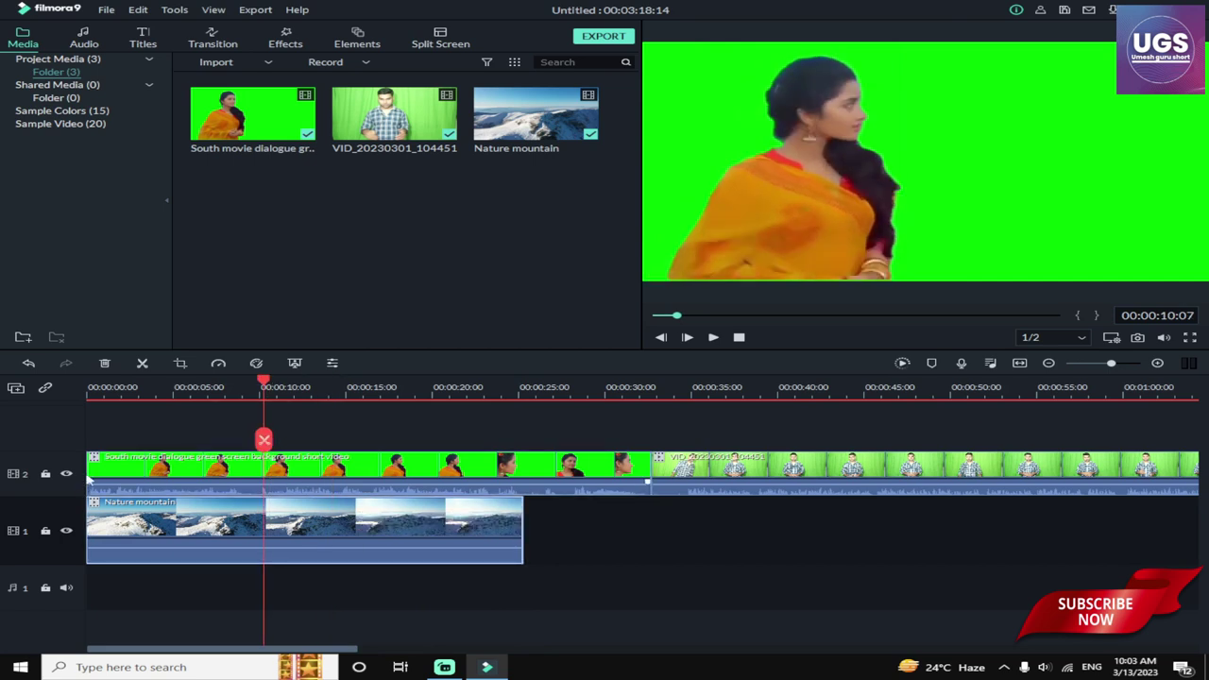
pyautogui.click(66, 473)
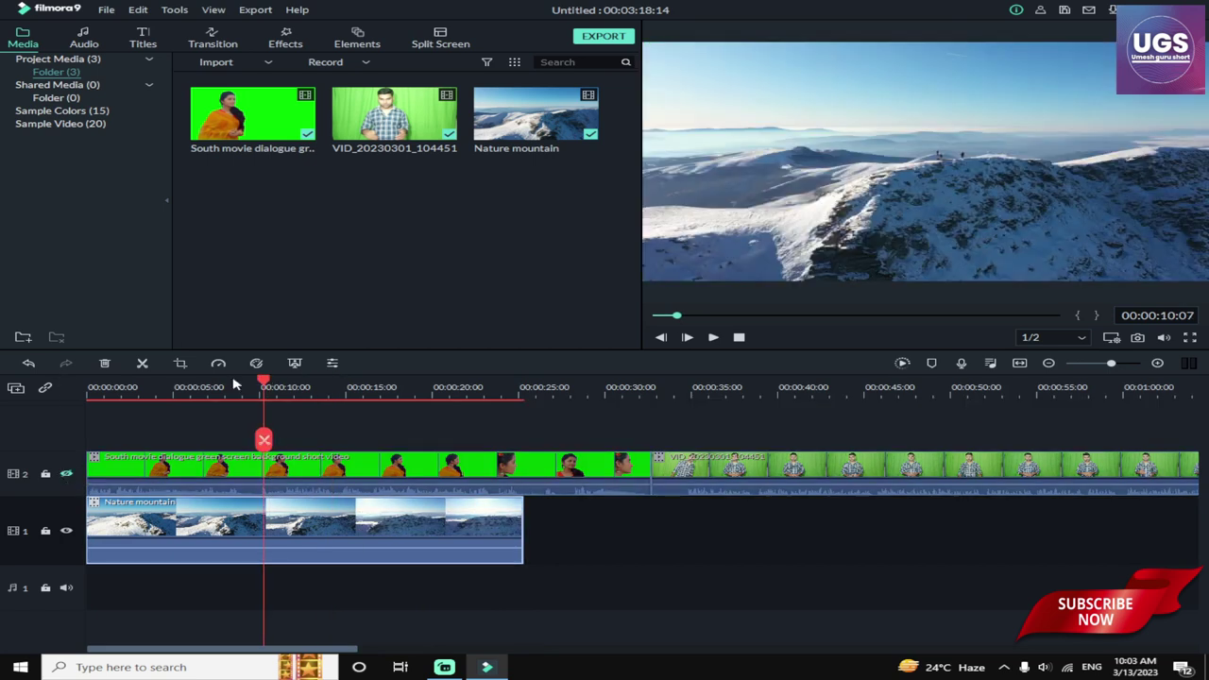
pyautogui.click(647, 321)
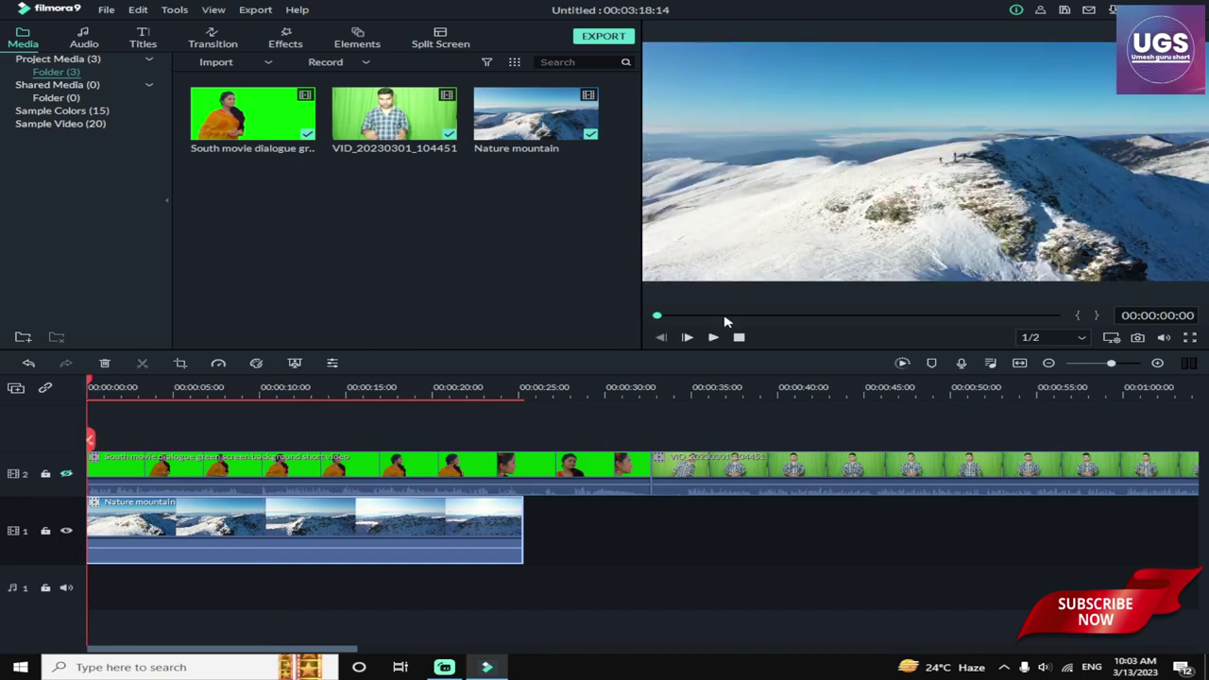
pyautogui.click(811, 318)
pyautogui.click(657, 318)
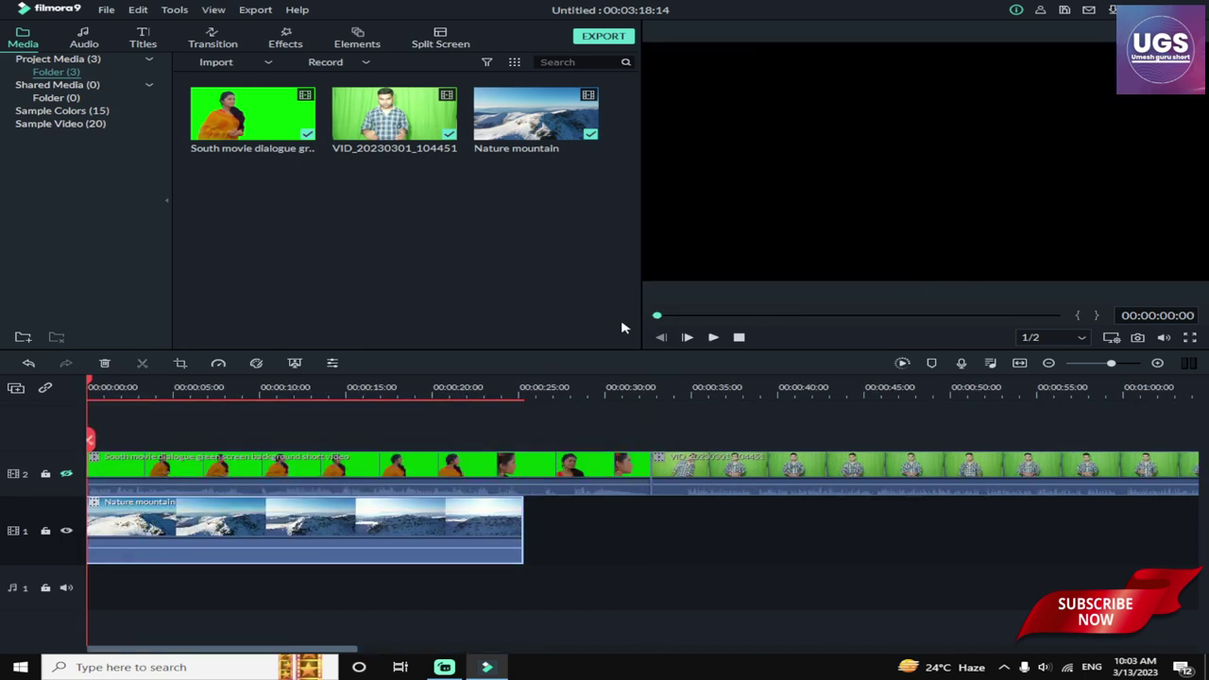
pyautogui.moveTo(90, 439); pyautogui.dragTo(242, 436)
pyautogui.click(67, 474)
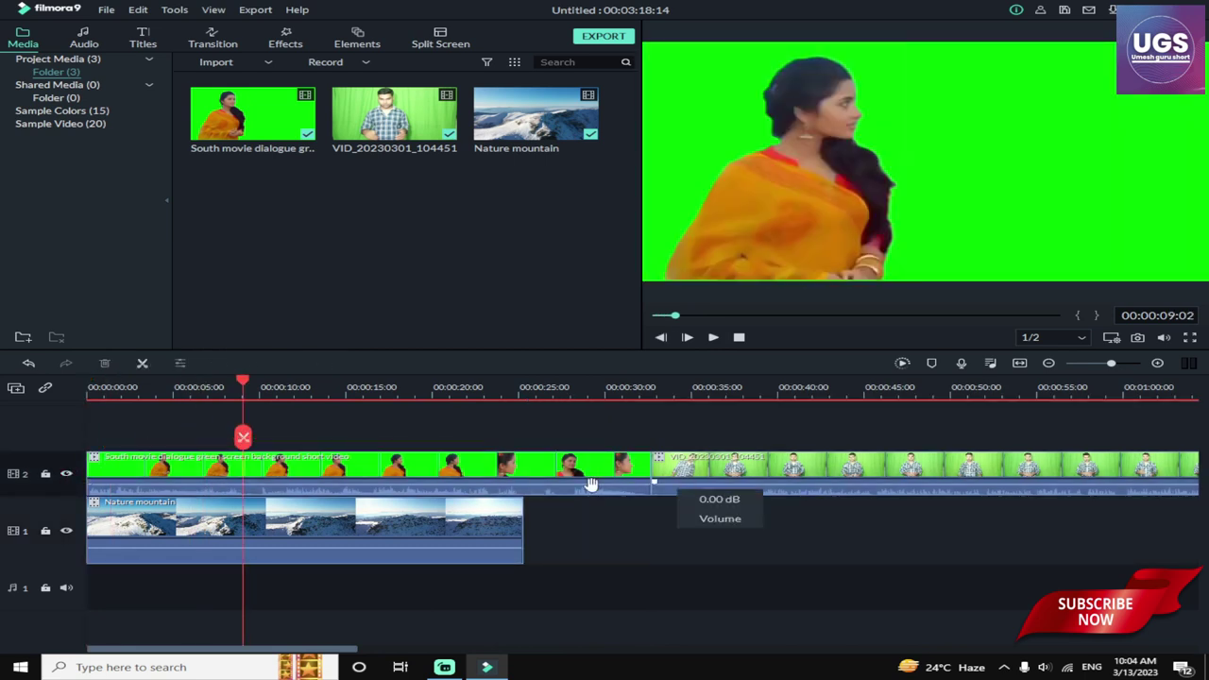
# Split the South movie dialogue clip at 00:00:15:03 and remove the portion after the cut.
pyautogui.click(410, 476)
pyautogui.click(348, 391)
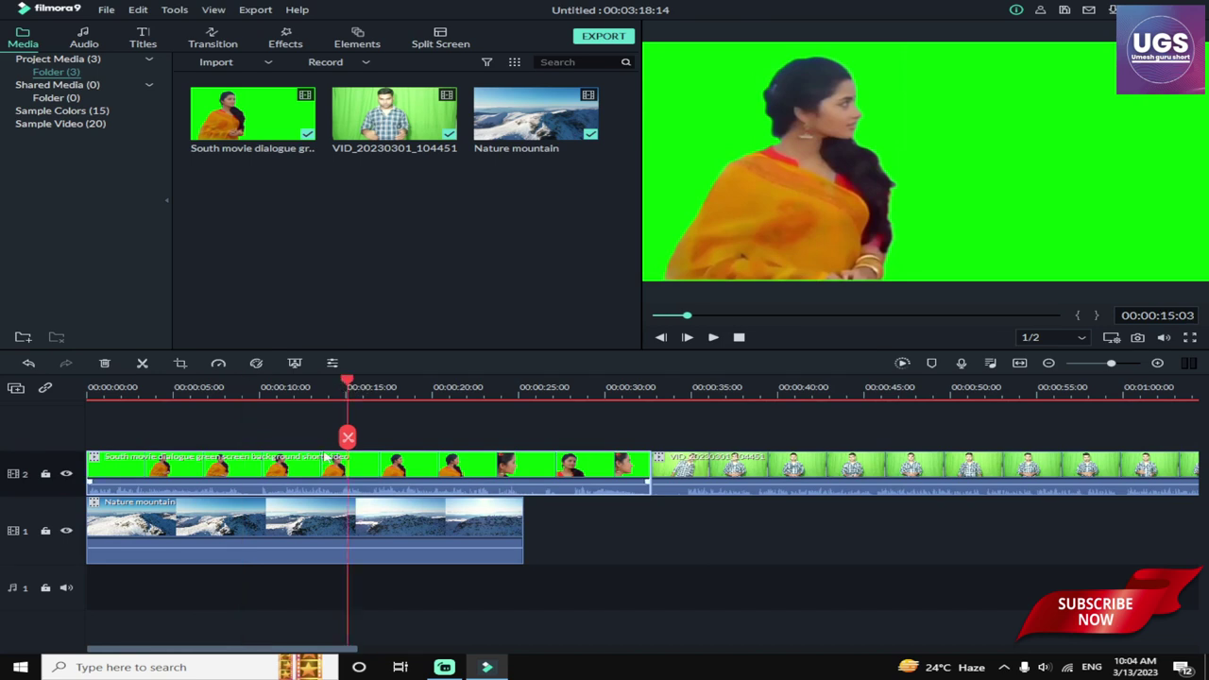
pyautogui.click(349, 437)
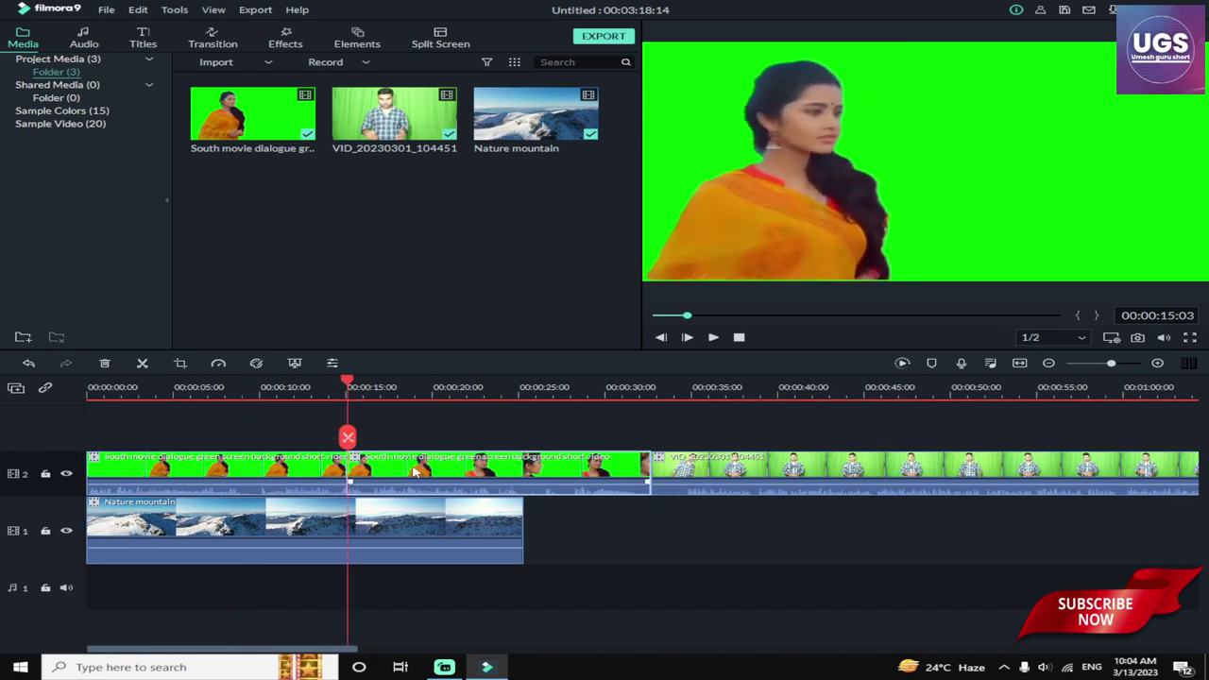
pyautogui.press('Delete')
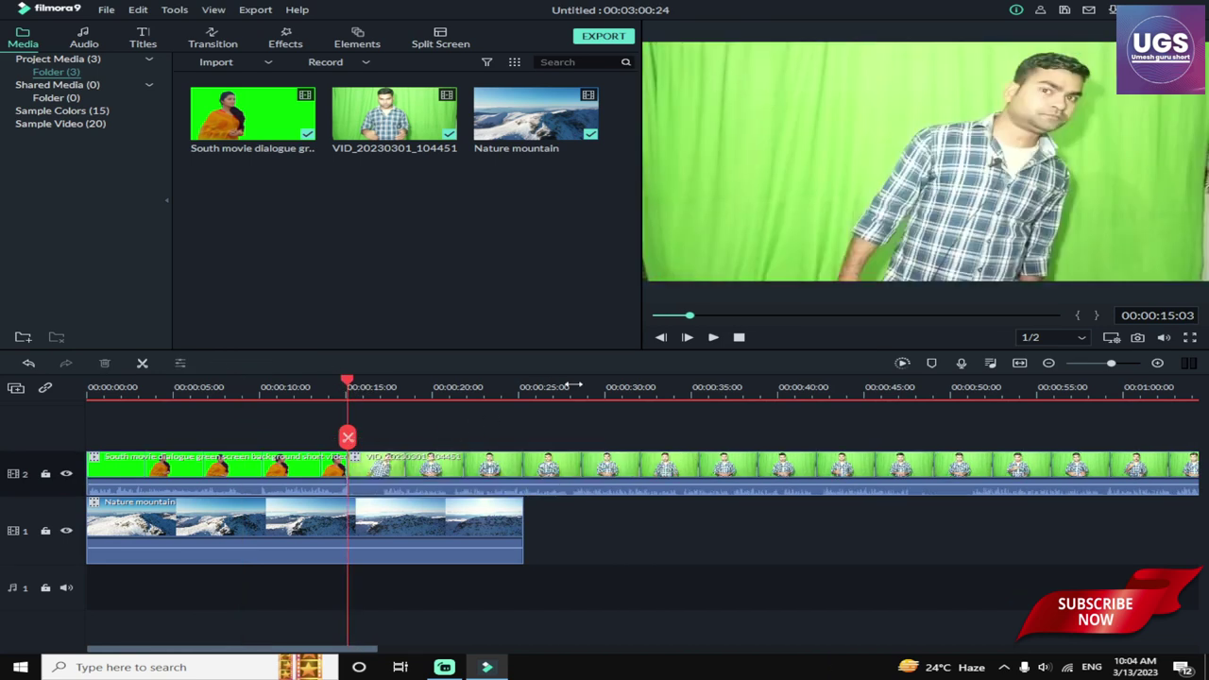
# Split the VID_20230301_104451 clip at 00:00:28:05 and remove the portion before the cut.
pyautogui.click(573, 386)
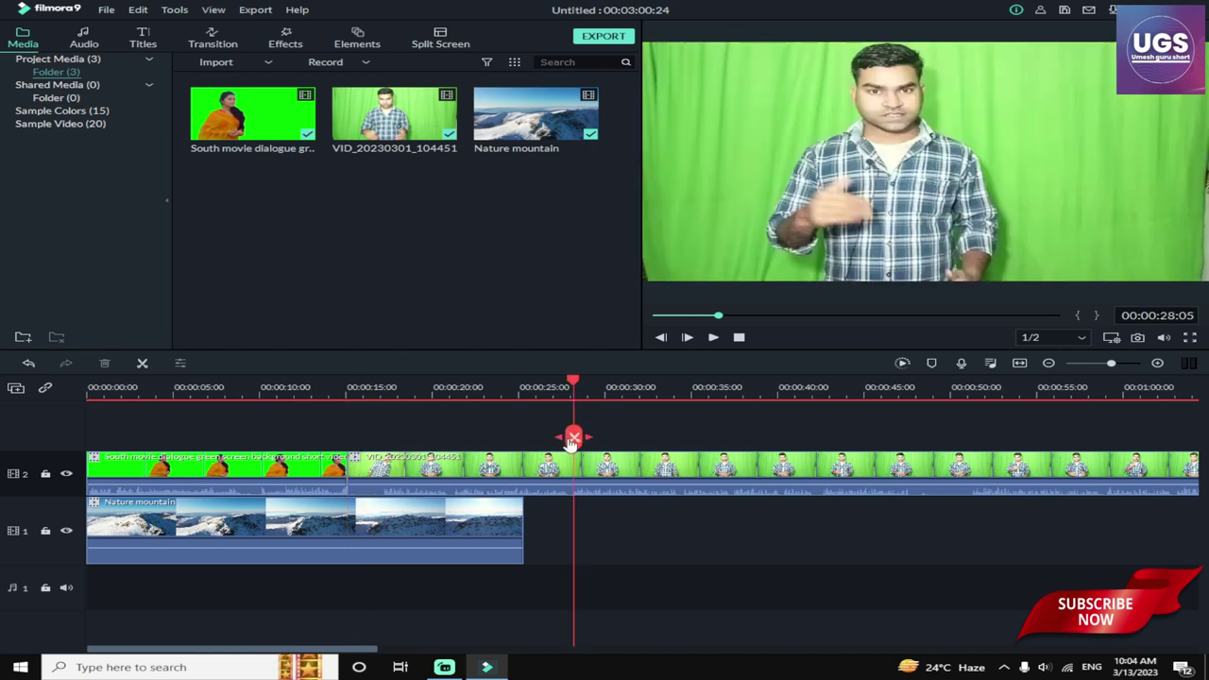
pyautogui.click(572, 437)
pyautogui.press('Delete')
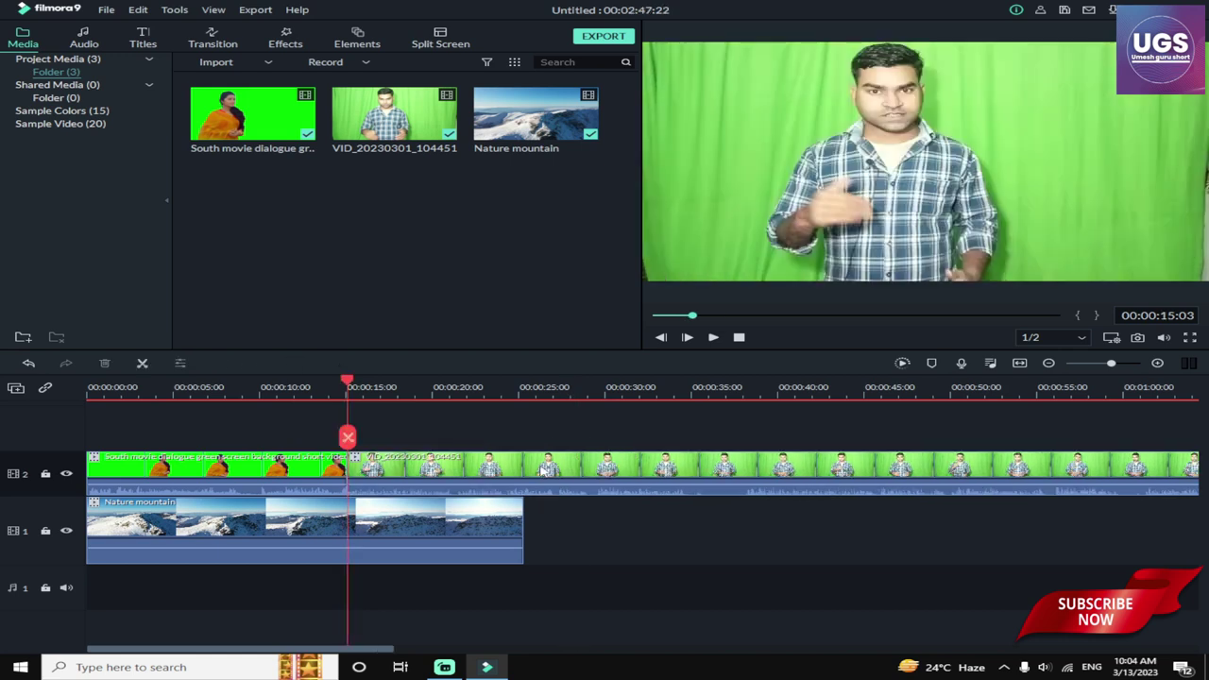
# Split the VID_20230301_104451 clip at 00:00:24:20, near the mountain clip's end, and delete the remainder.
pyautogui.click(524, 389)
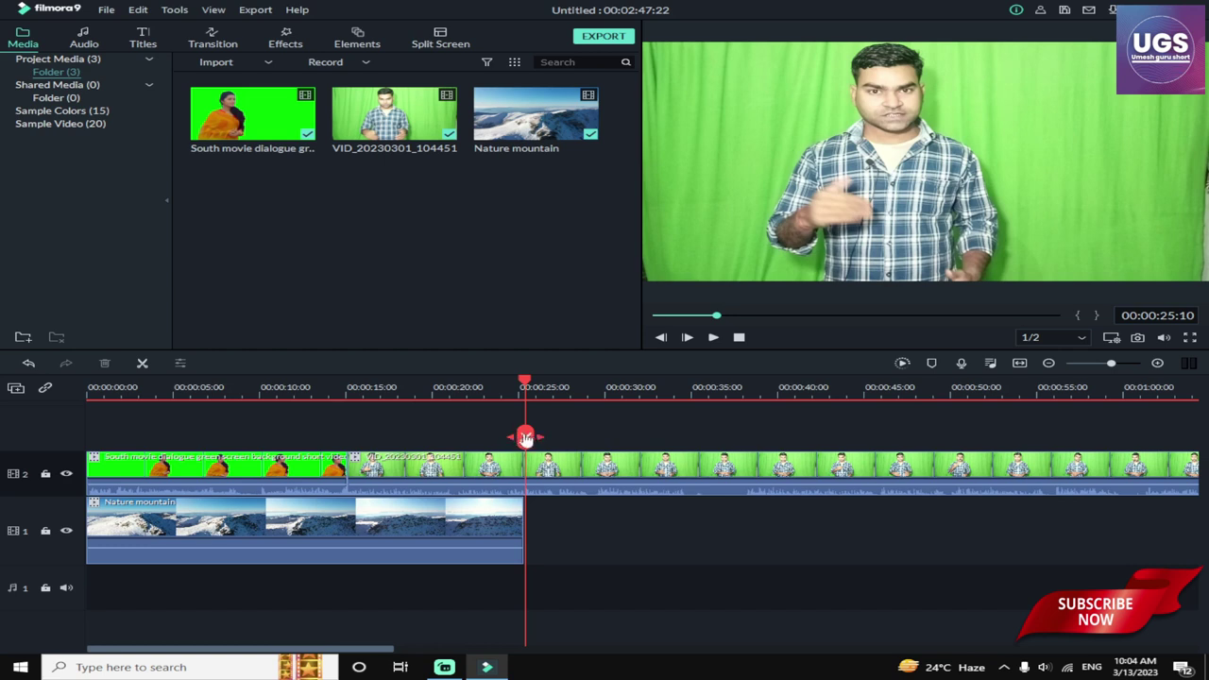
pyautogui.moveTo(525, 437); pyautogui.dragTo(515, 438)
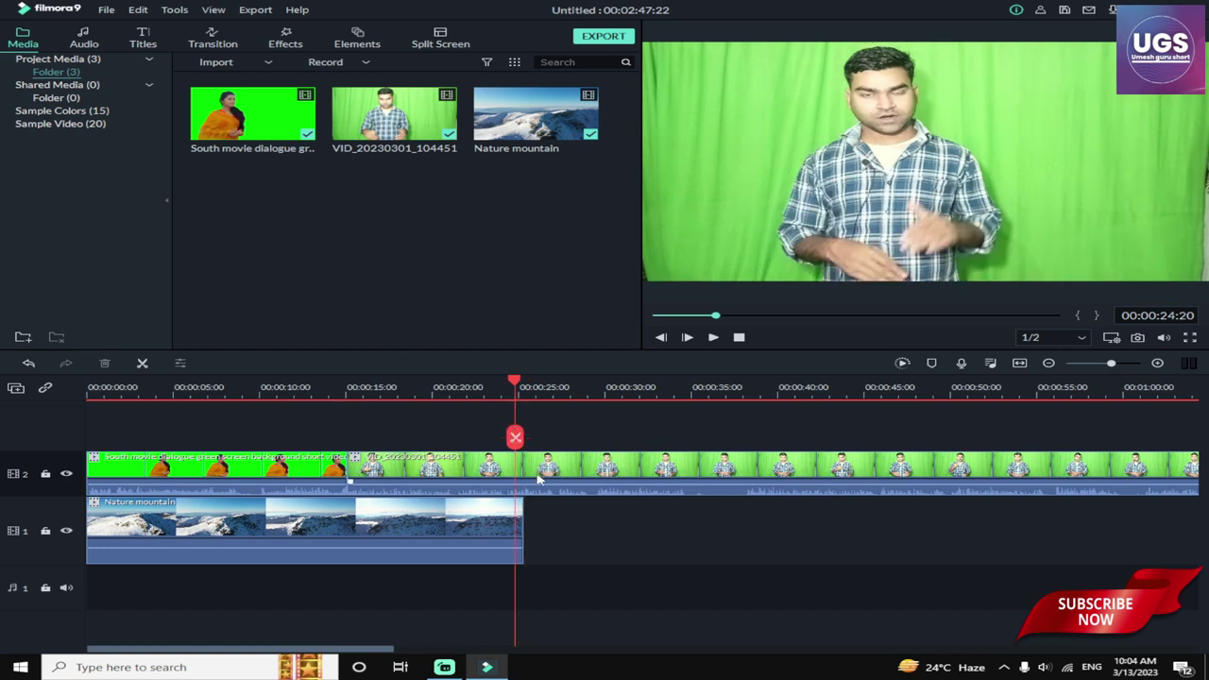
pyautogui.click(516, 437)
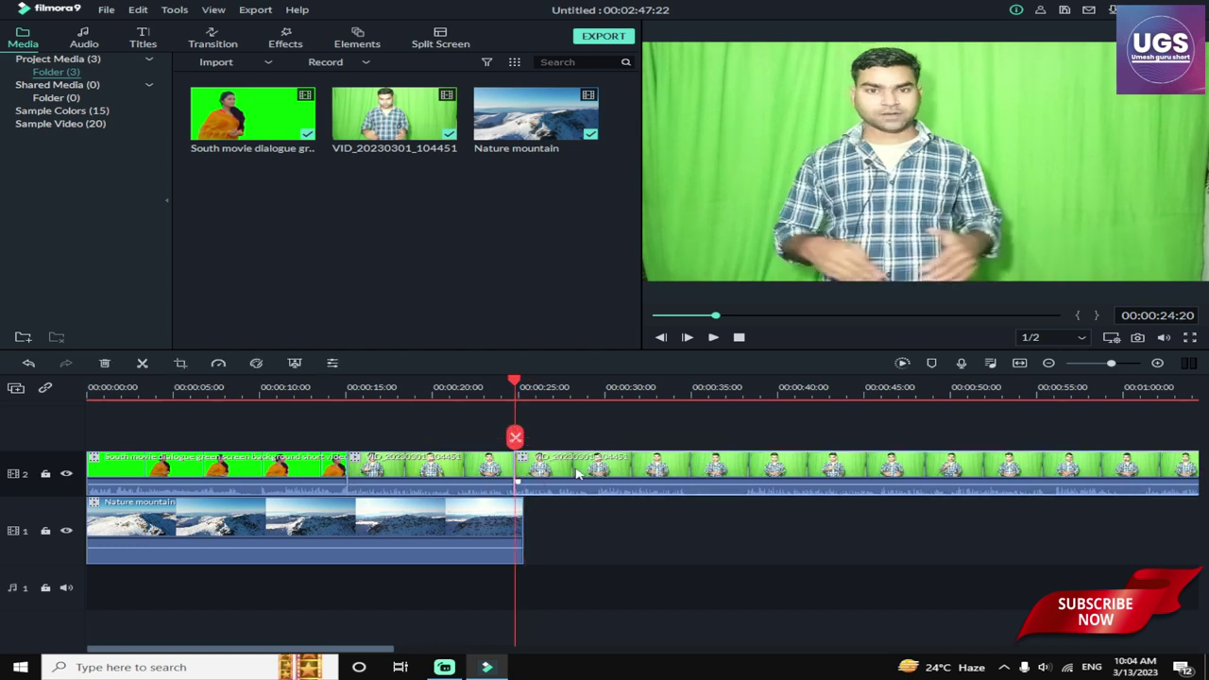
pyautogui.press('Delete')
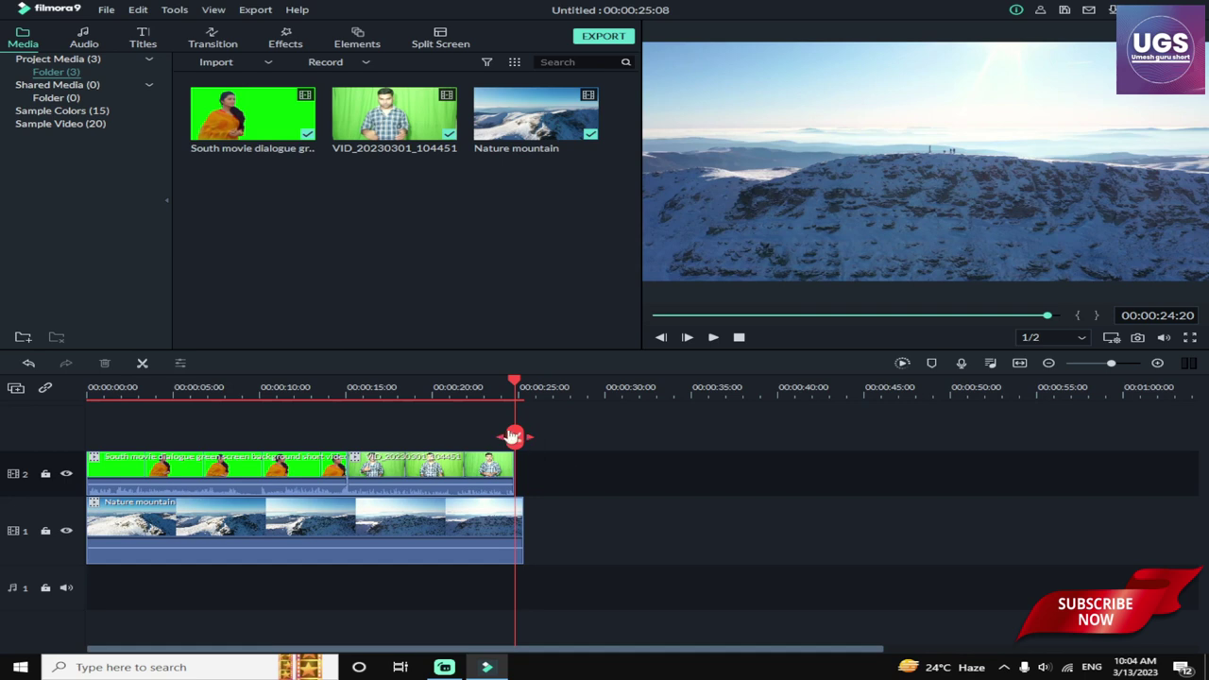
# Apply the Green Screen effect to the South movie dialogue clip with the frame at 00:00:08:05 in view.
pyautogui.moveTo(513, 437); pyautogui.dragTo(89, 413)
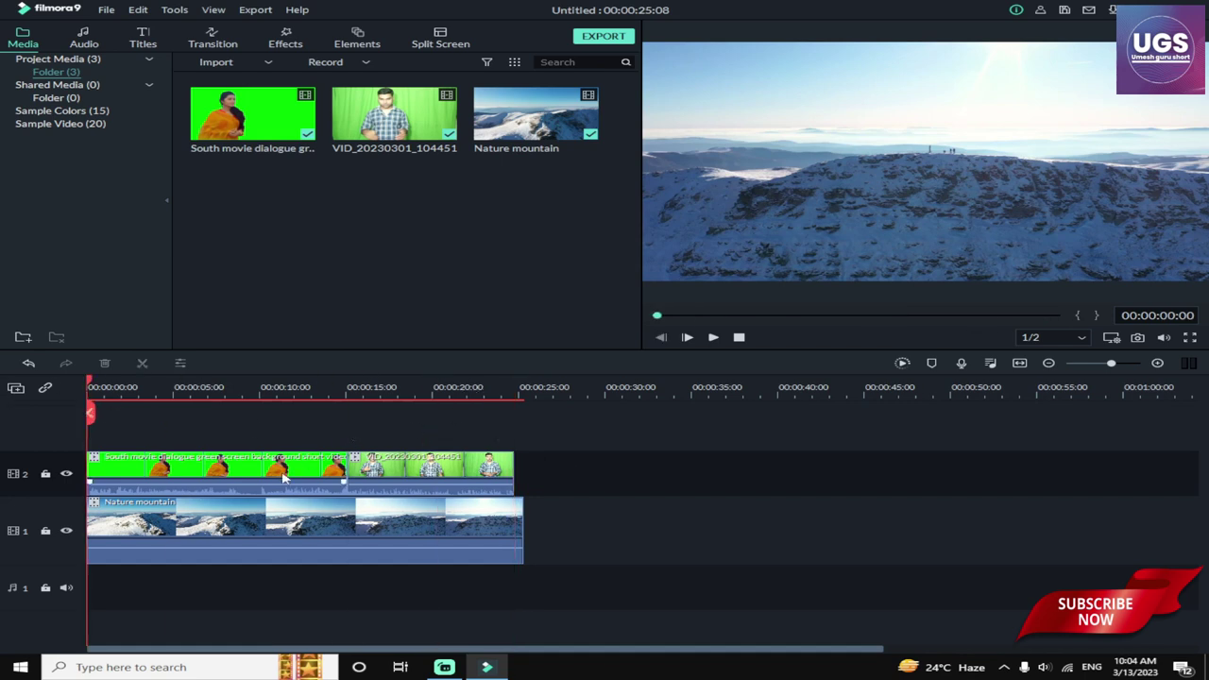
pyautogui.click(280, 478)
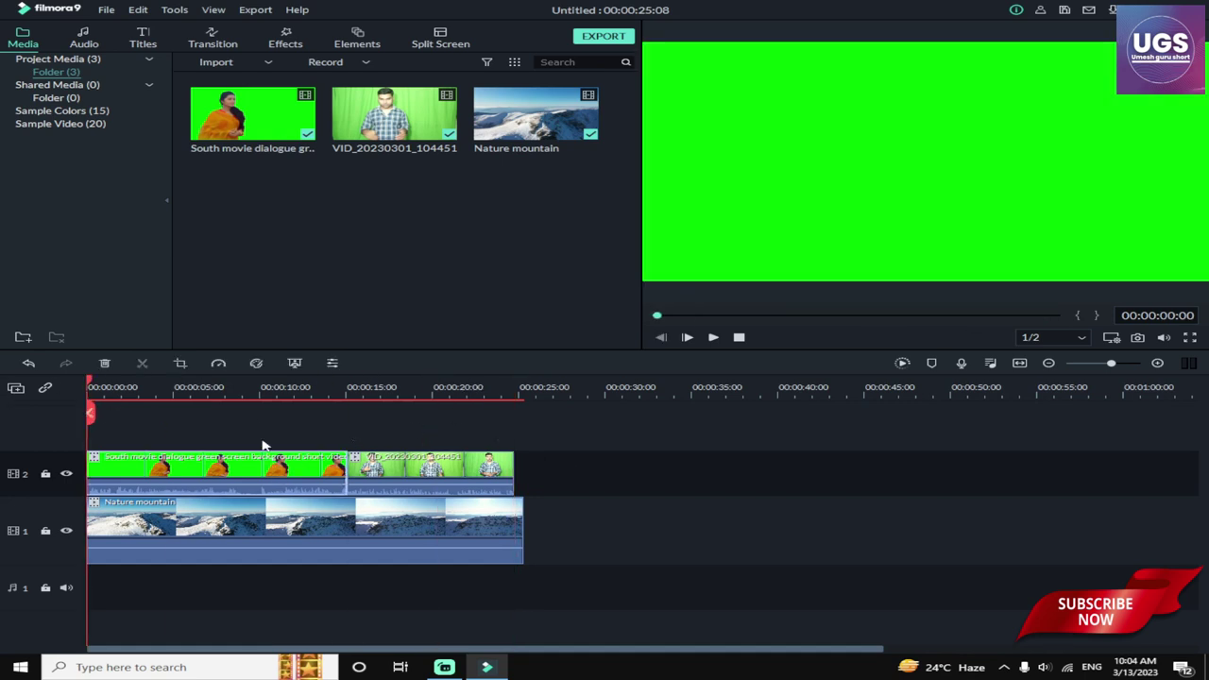
pyautogui.click(250, 390)
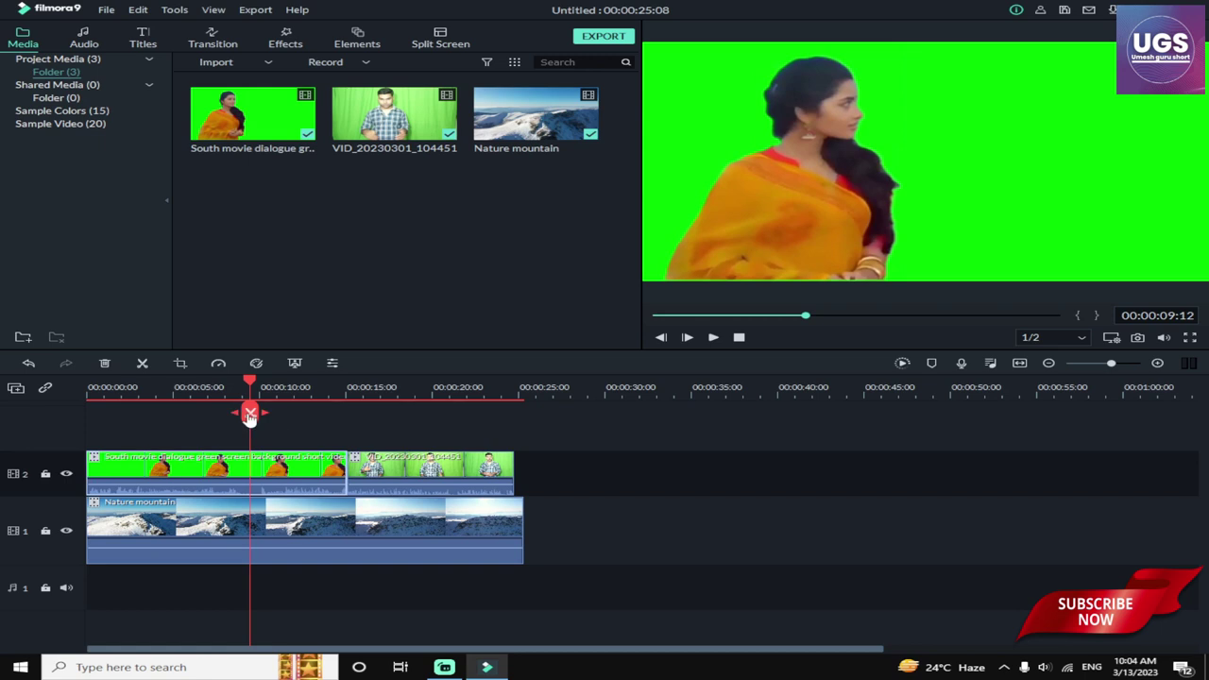
pyautogui.moveTo(250, 413); pyautogui.dragTo(227, 415)
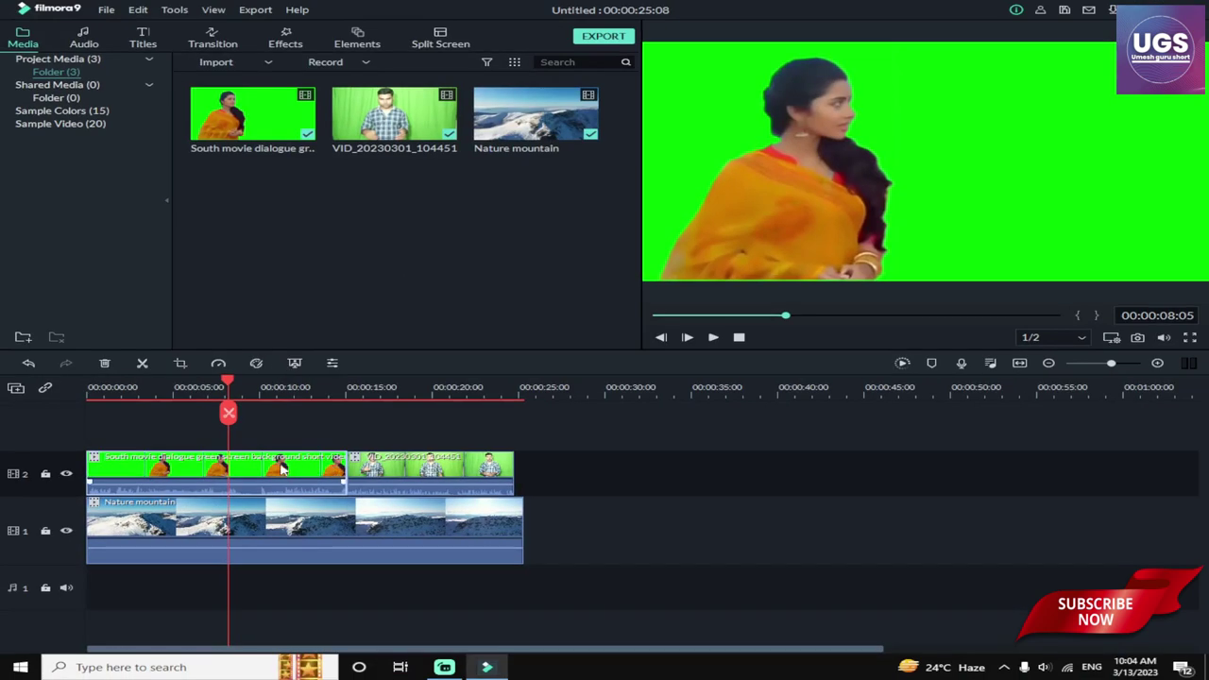
pyautogui.rightClick(272, 565)
pyautogui.click(294, 364)
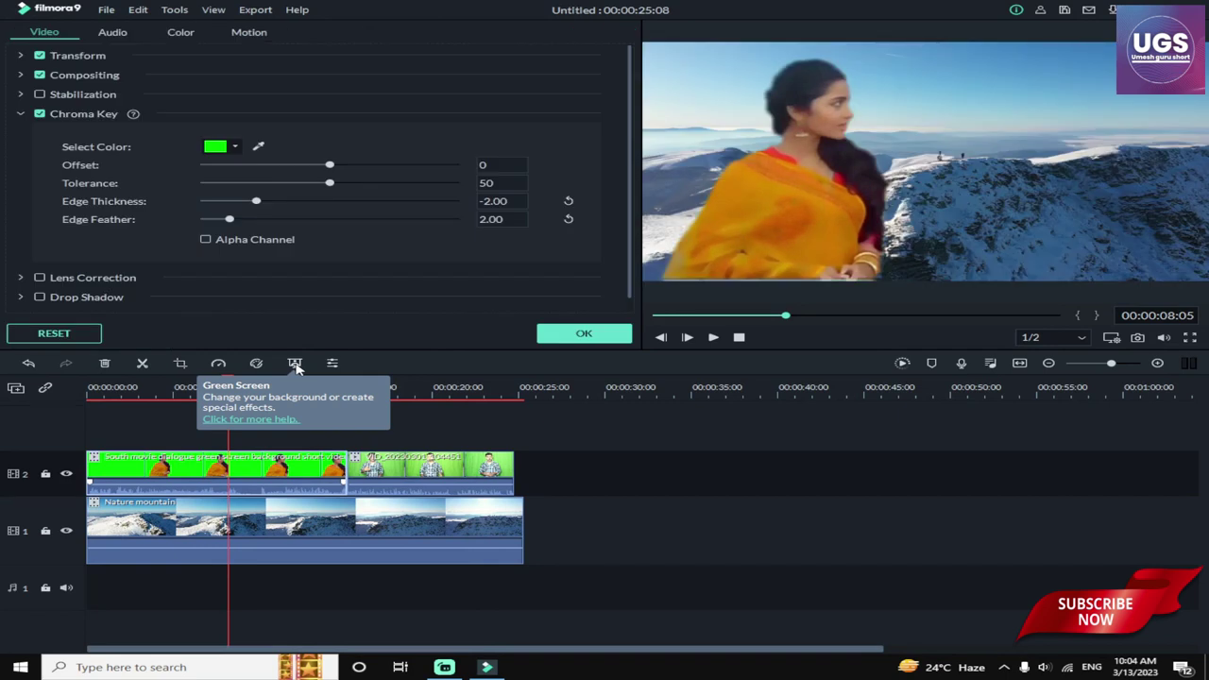
# Sample the green backdrop as the South movie dialogue clip's chroma key color, and slightly enlarge and recenter the clip in the frame.
pyautogui.click(510, 431)
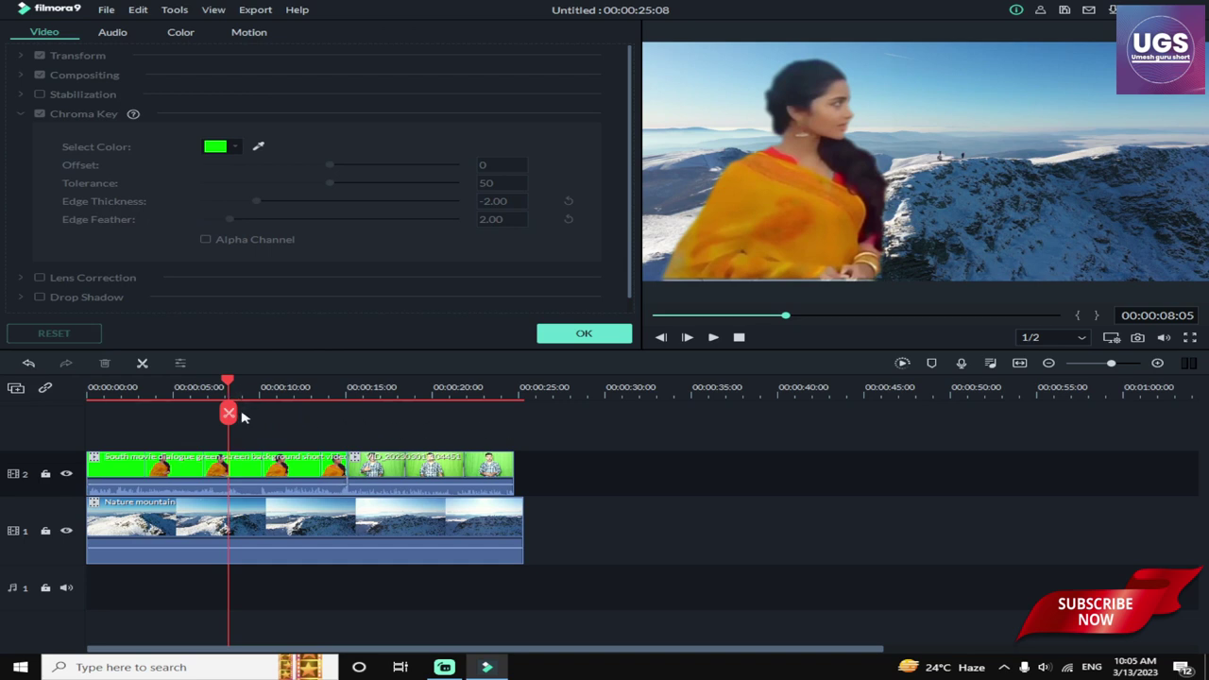
pyautogui.click(961, 177)
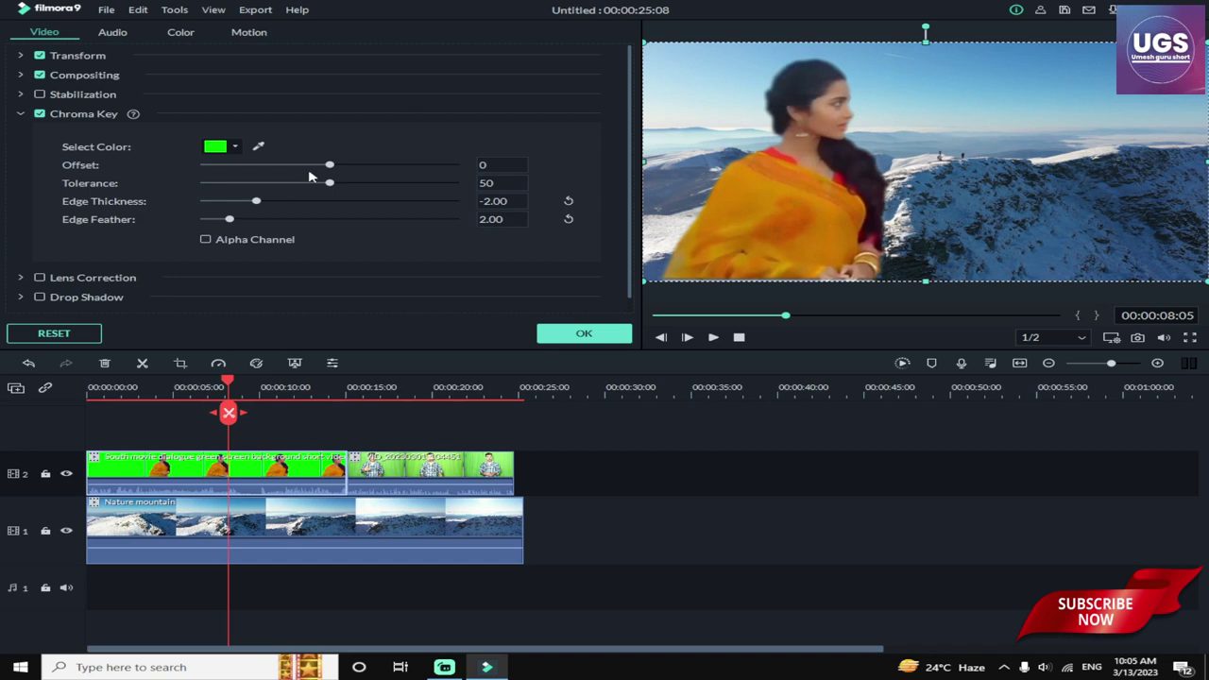
pyautogui.click(260, 150)
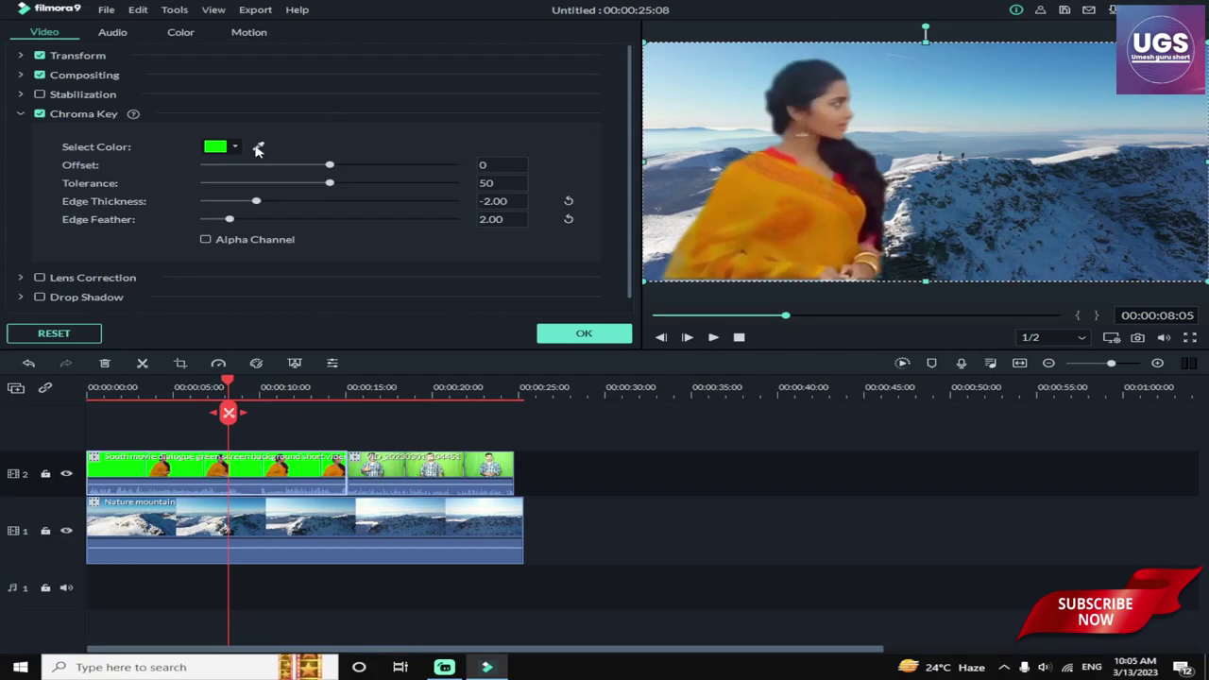
pyautogui.click(258, 149)
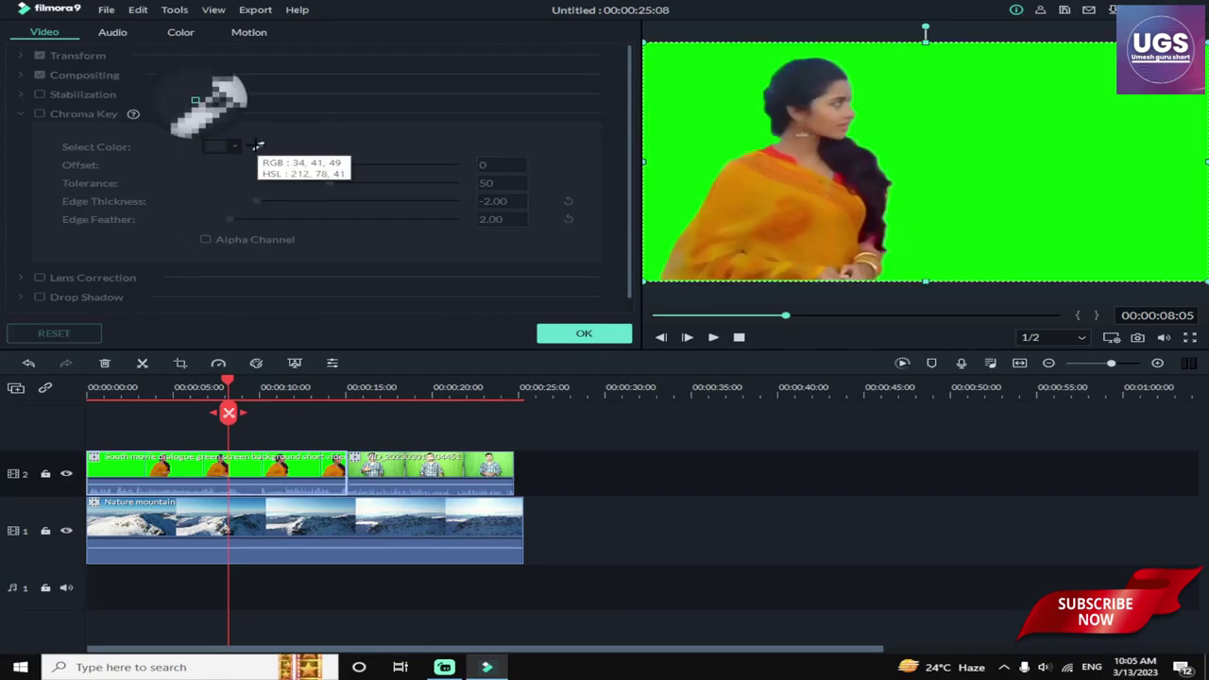
pyautogui.click(883, 117)
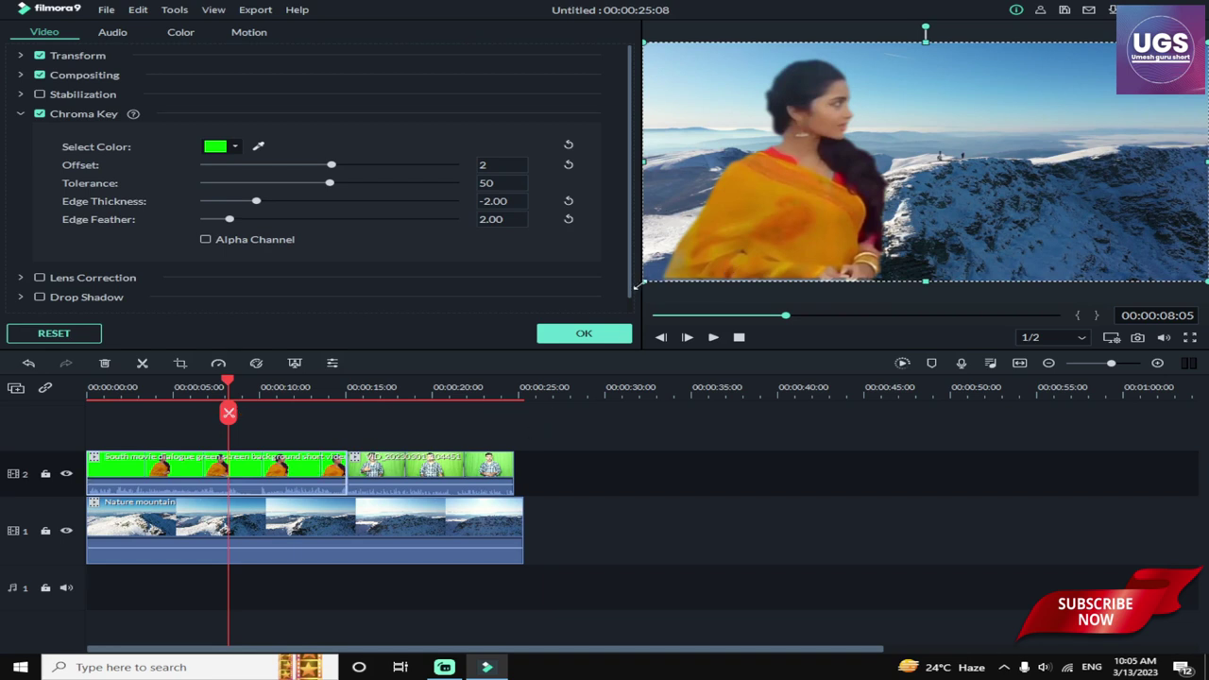
pyautogui.moveTo(639, 283); pyautogui.dragTo(625, 293)
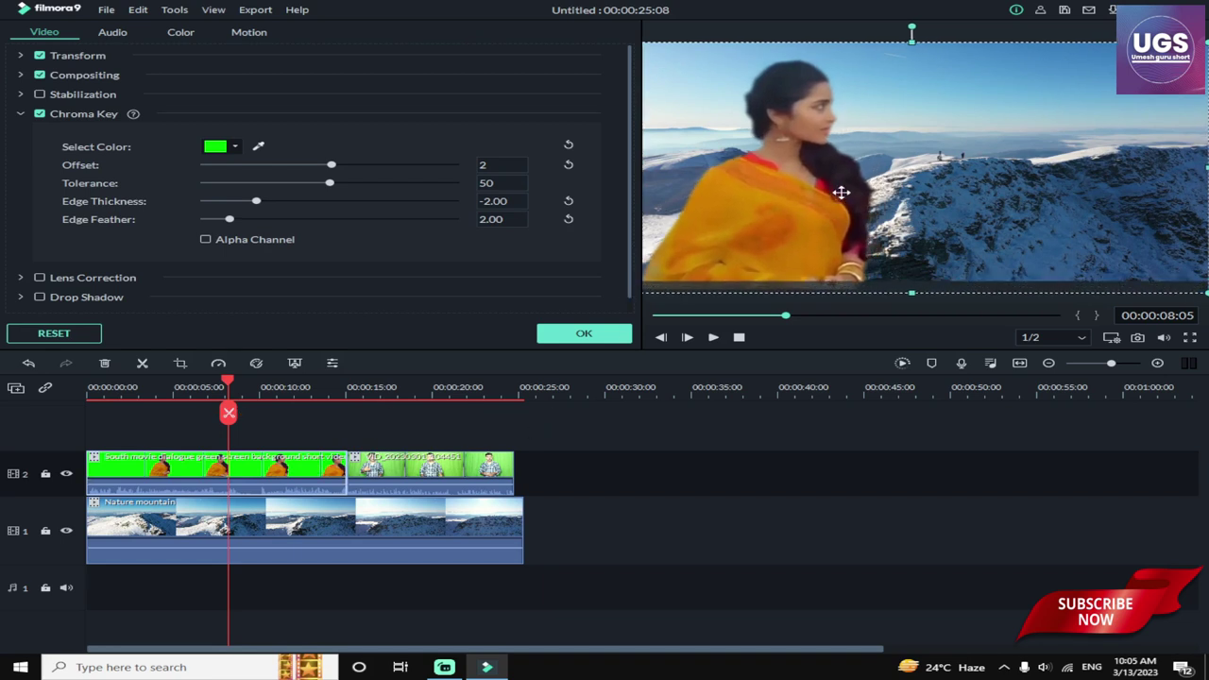
pyautogui.moveTo(842, 191); pyautogui.dragTo(856, 192)
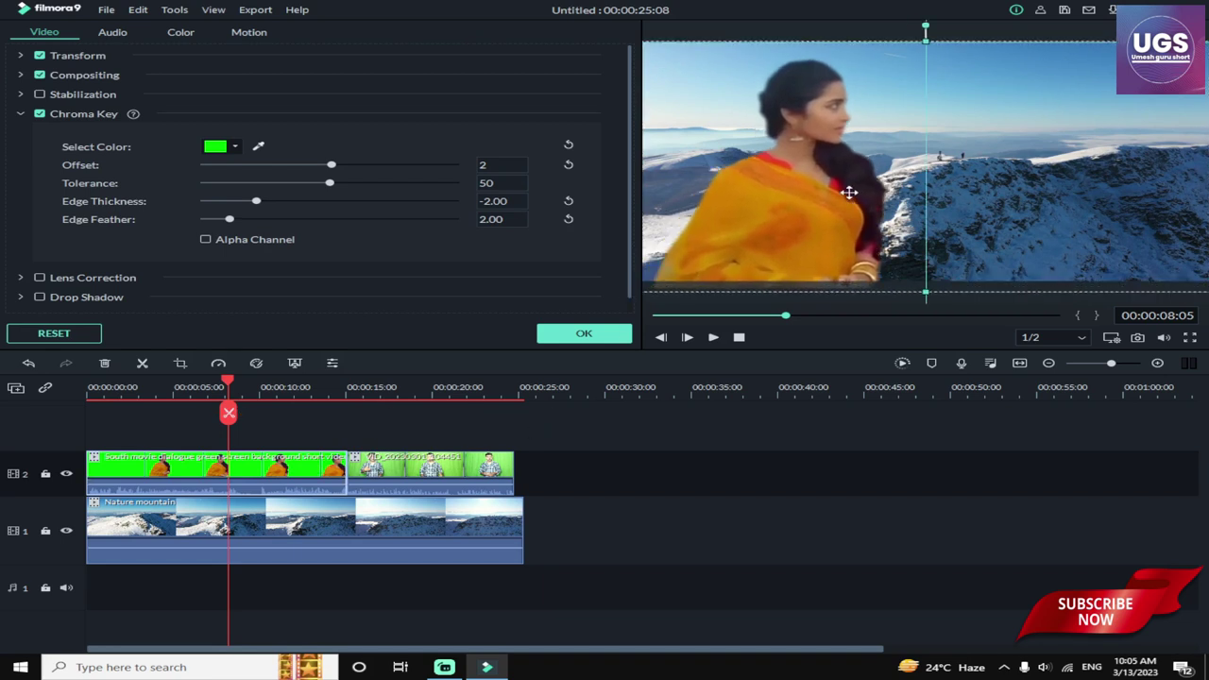
# Apply Green Screen to the VID_20230301_104451 clip and sample its green curtain as the chroma key color.
pyautogui.click(404, 465)
pyautogui.click(396, 400)
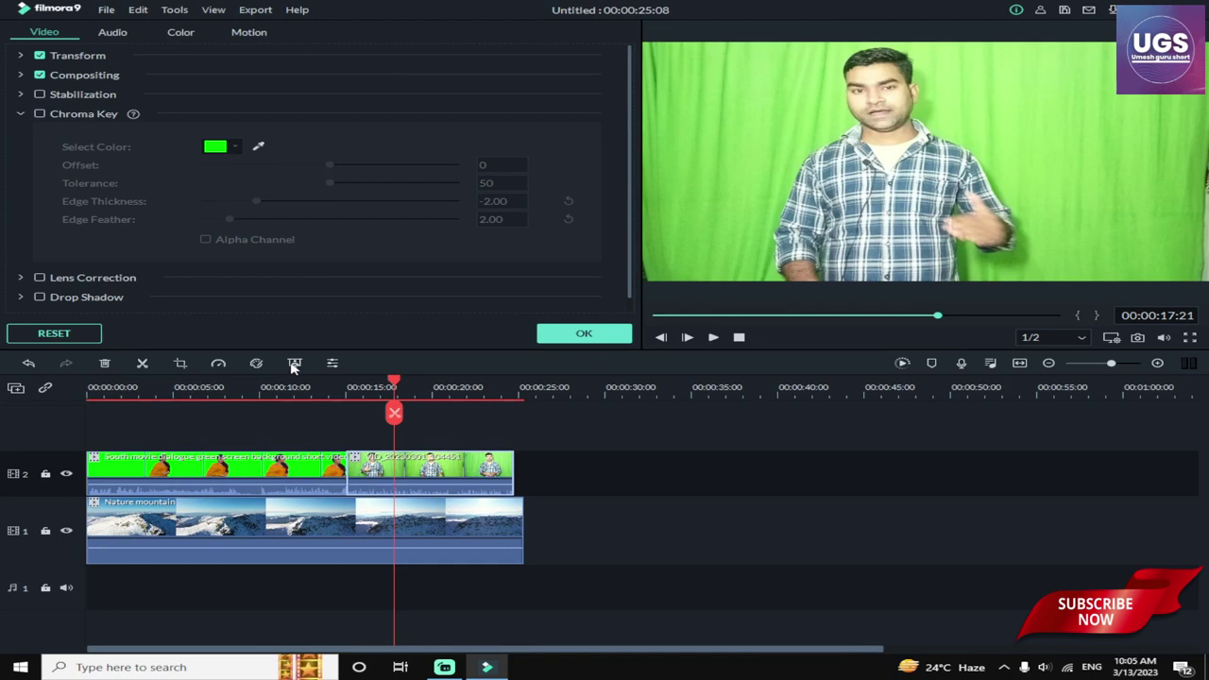
pyautogui.click(294, 365)
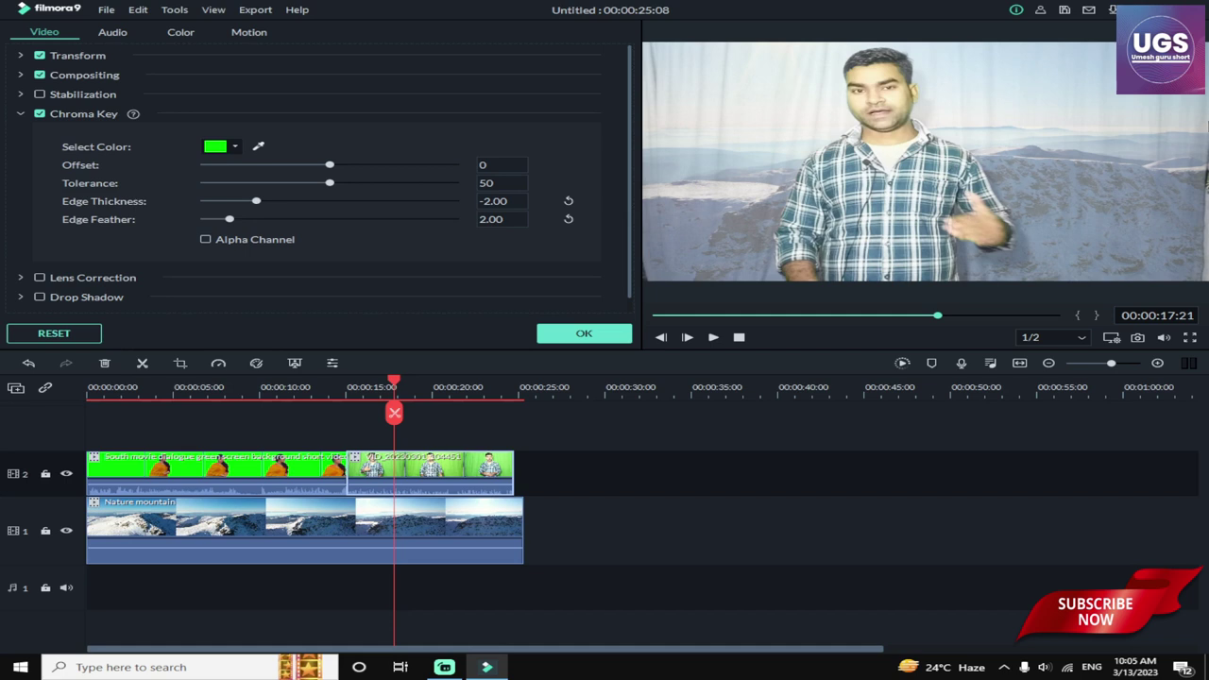
pyautogui.click(258, 146)
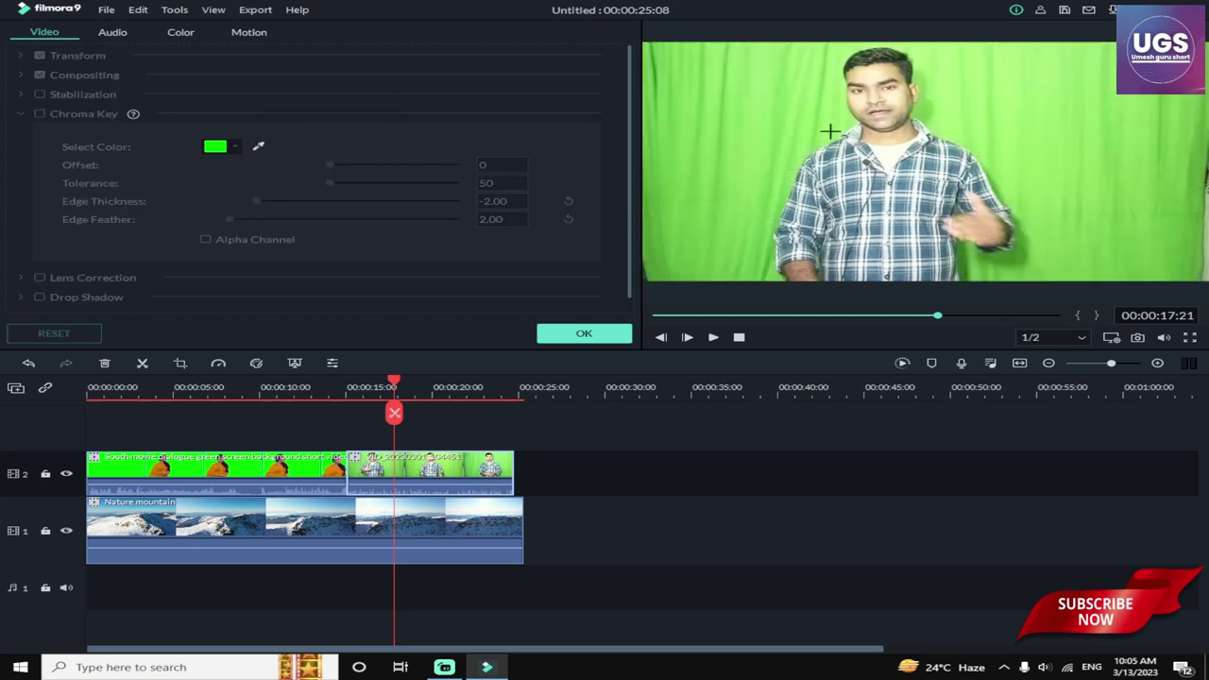
pyautogui.click(989, 124)
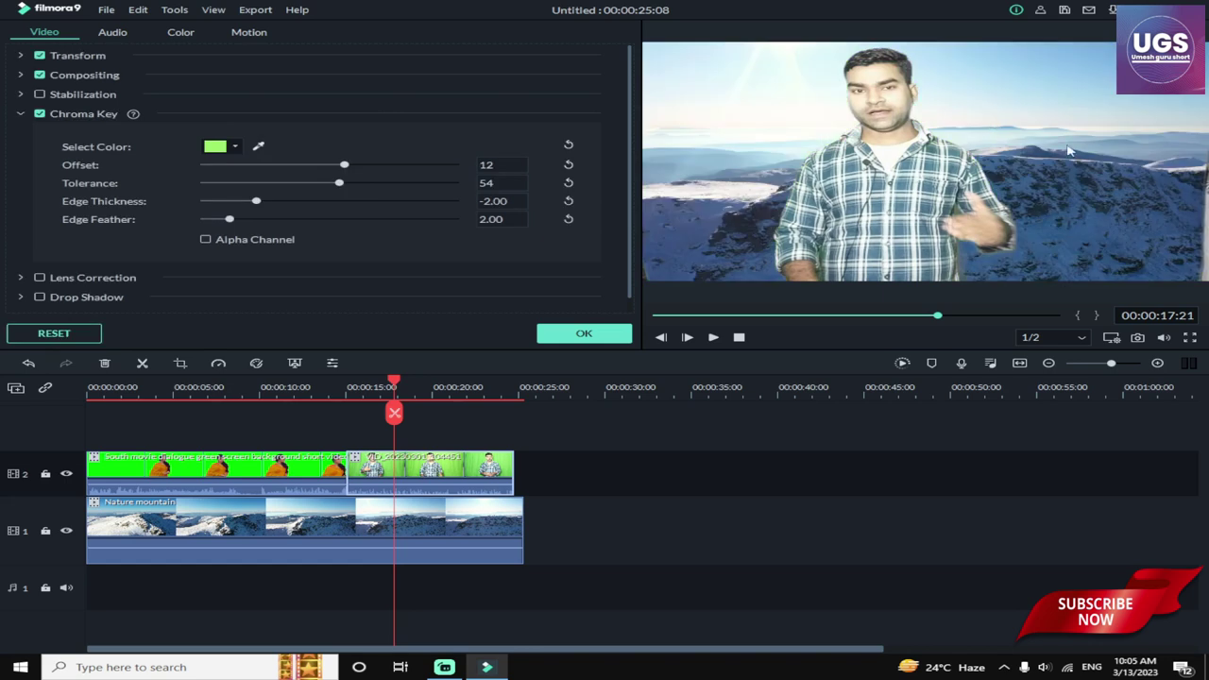
# Set the VID_20230301_104451 clip's chroma key Offset to 20 and Tolerance to 52.
pyautogui.moveTo(394, 413)
pyautogui.mouseDown()
pyautogui.moveTo(476, 408)
pyautogui.moveTo(408, 395)
pyautogui.mouseUp()
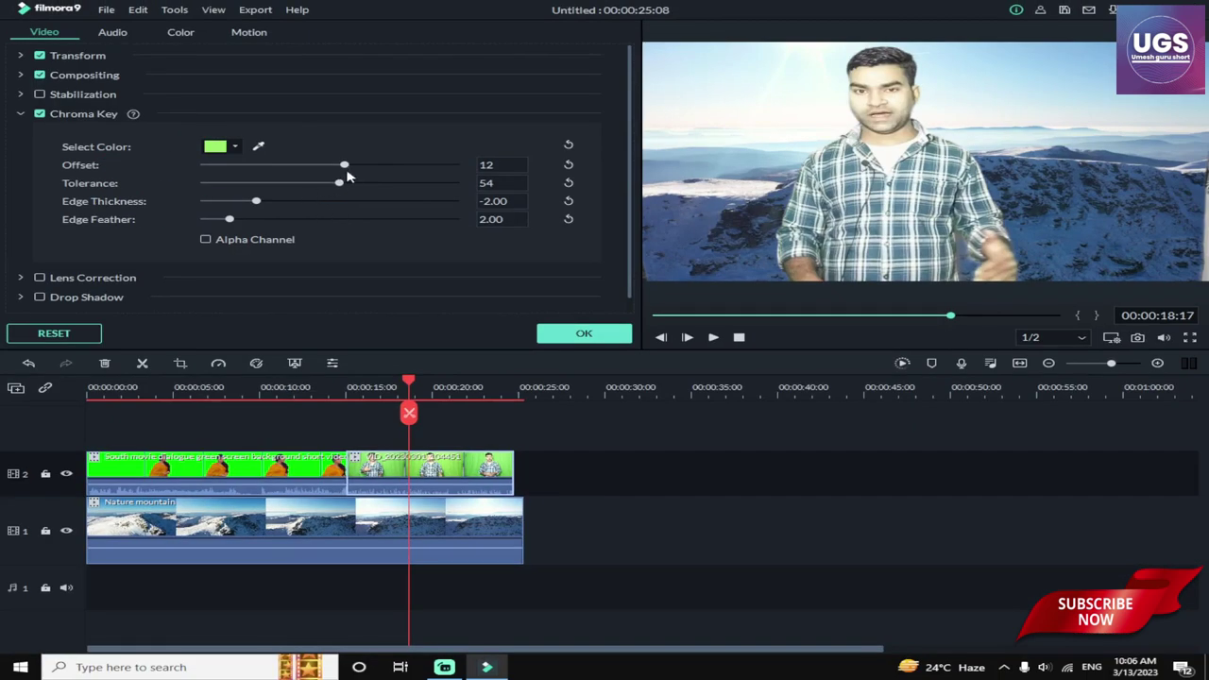
pyautogui.moveTo(345, 167)
pyautogui.mouseDown()
pyautogui.moveTo(517, 161)
pyautogui.moveTo(202, 185)
pyautogui.moveTo(347, 186)
pyautogui.moveTo(334, 185)
pyautogui.mouseUp()
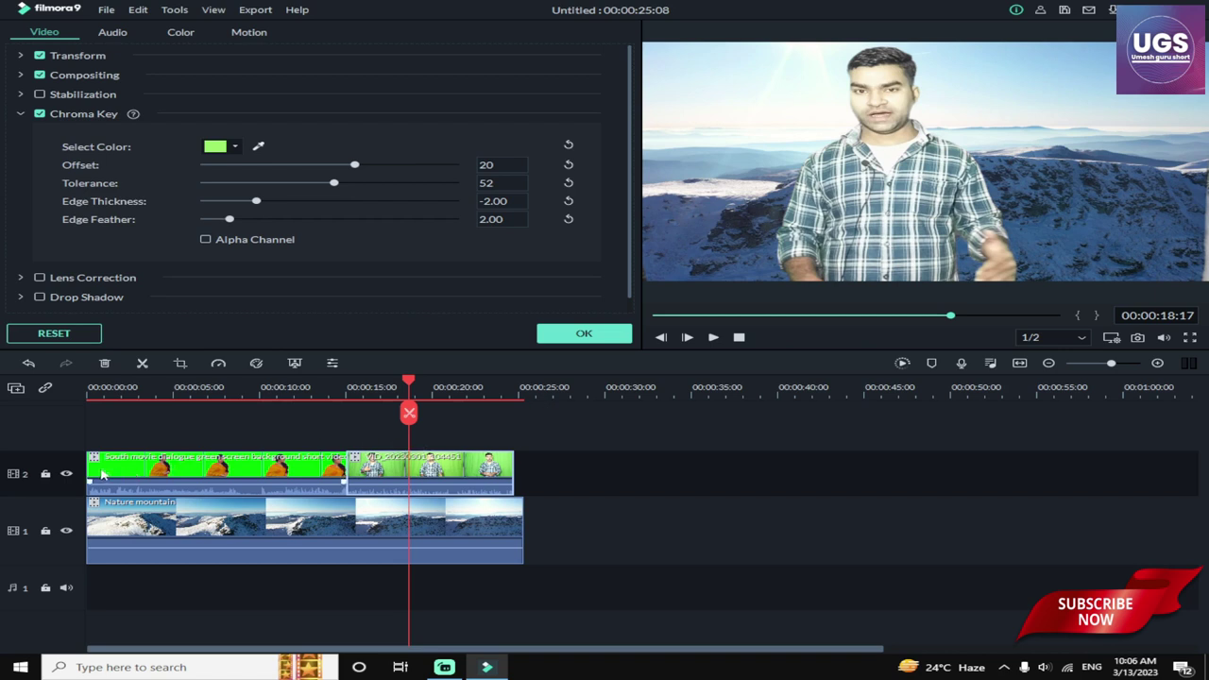
# Mute the audio of both the South movie dialogue clip and the VID_20230301_104451 clip.
pyautogui.moveTo(409, 413); pyautogui.dragTo(66, 400)
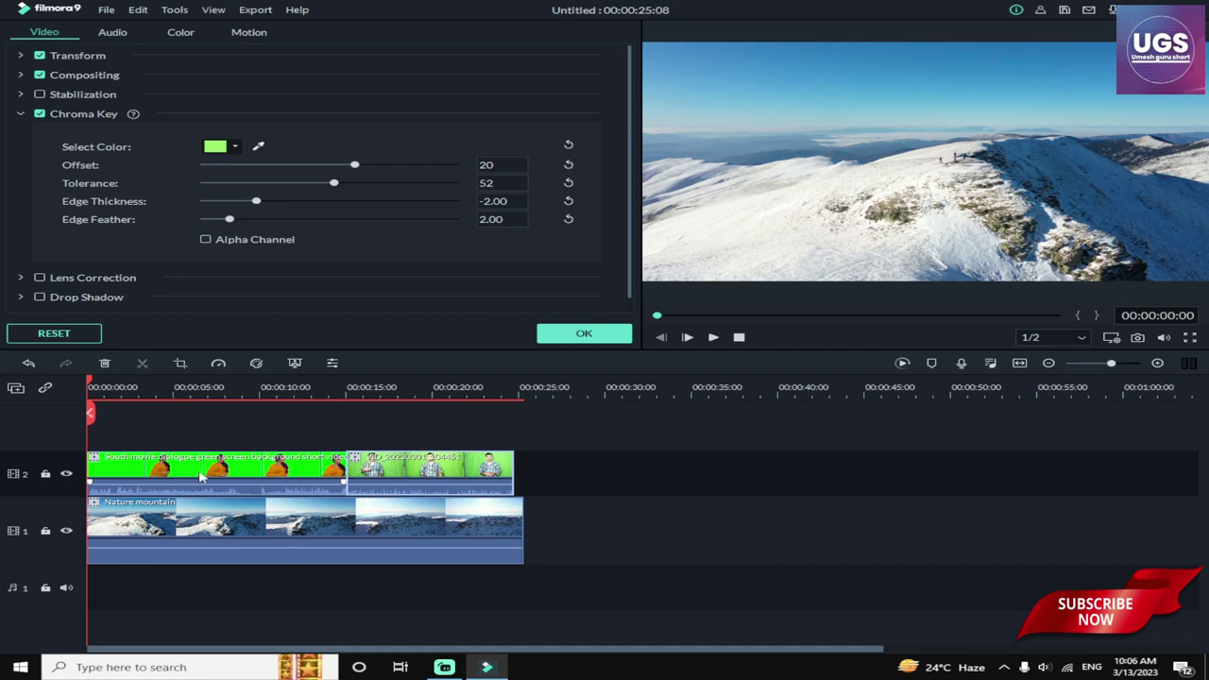
pyautogui.rightClick(200, 477)
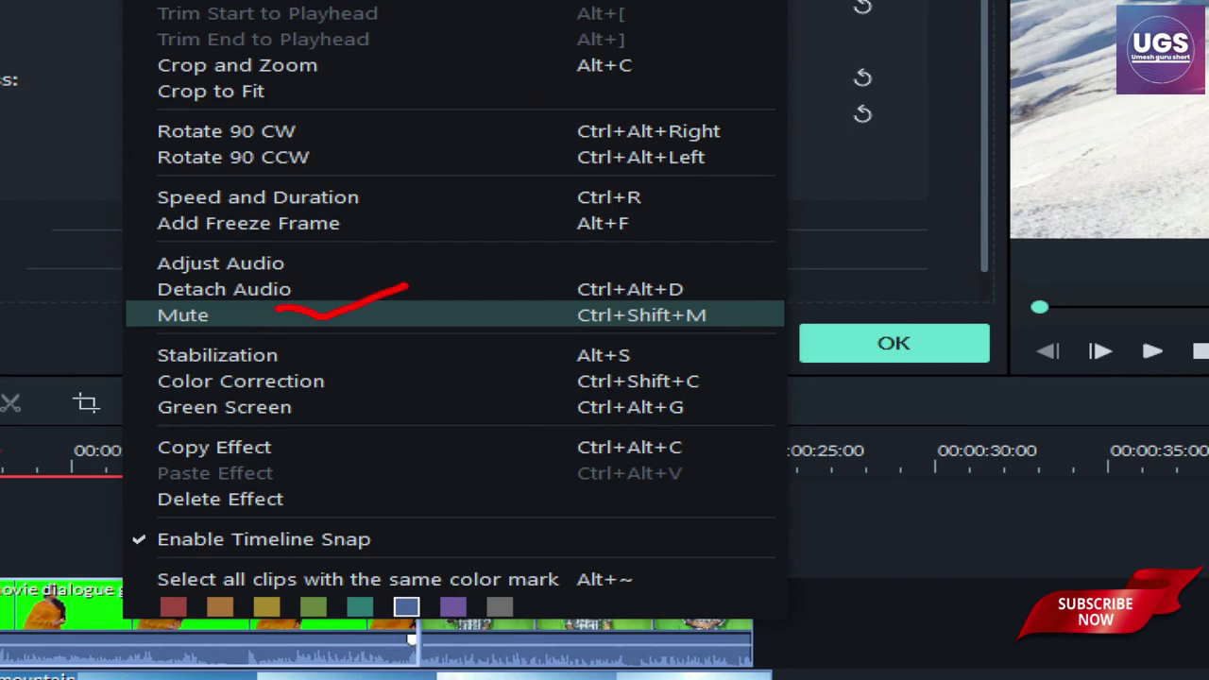
pyautogui.click(189, 315)
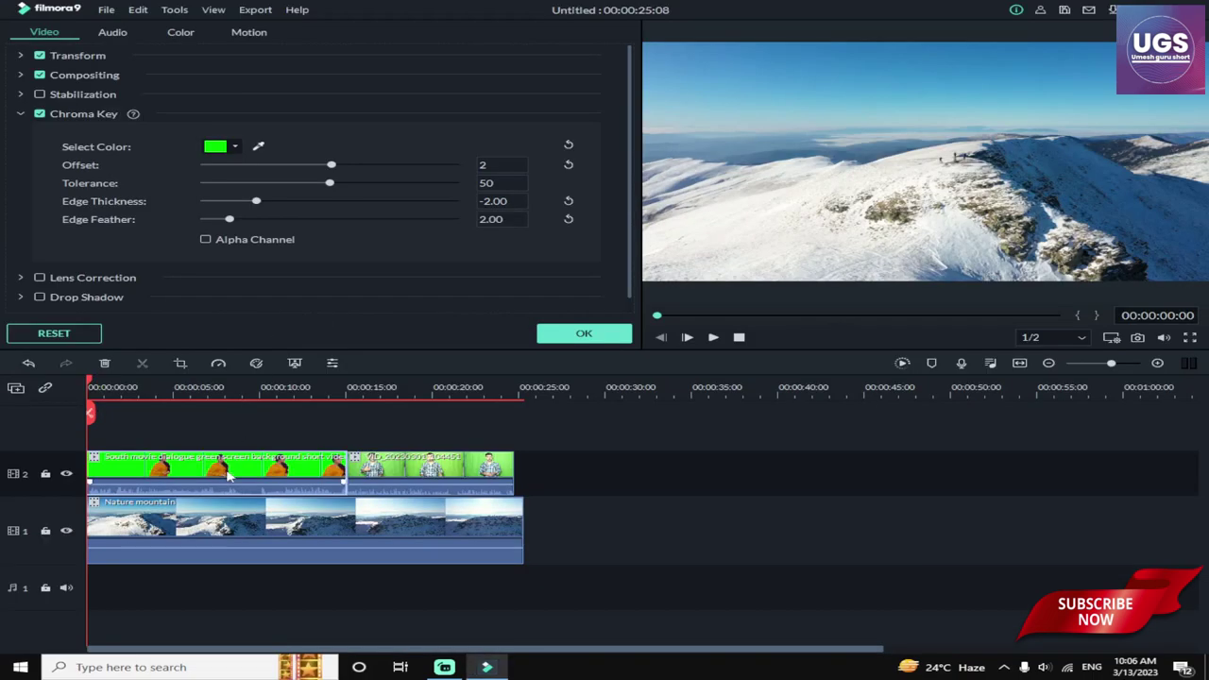
pyautogui.rightClick(227, 476)
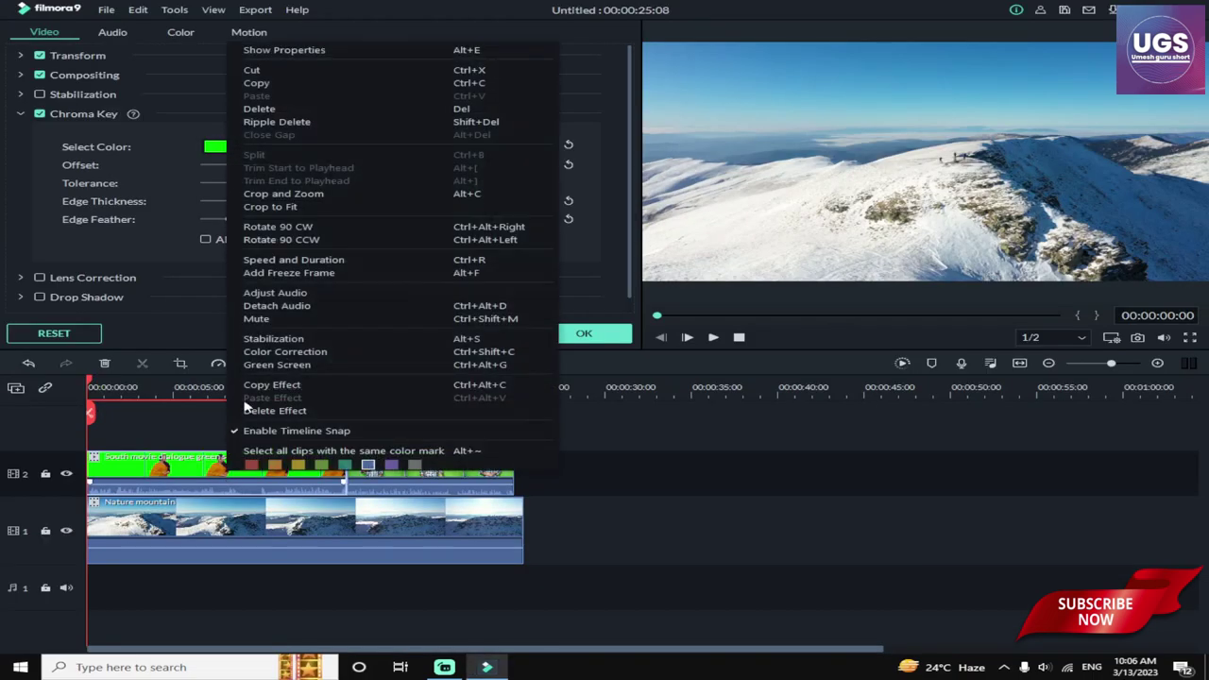
pyautogui.click(297, 316)
pyautogui.rightClick(399, 479)
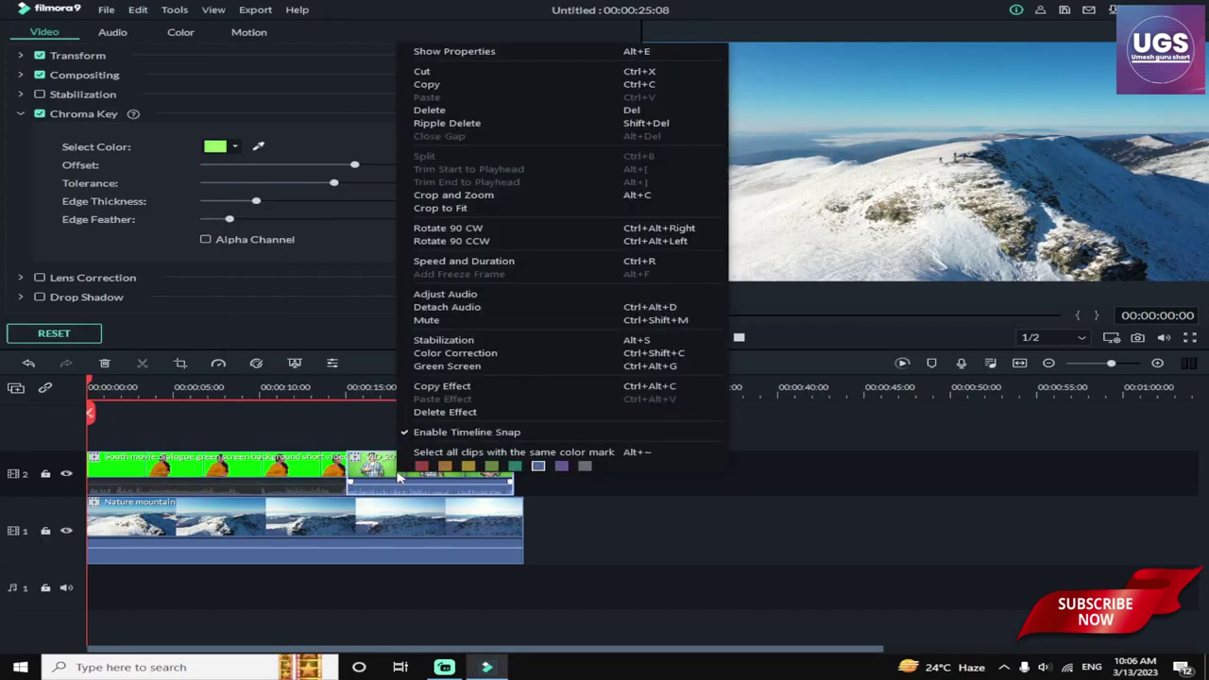
pyautogui.click(461, 322)
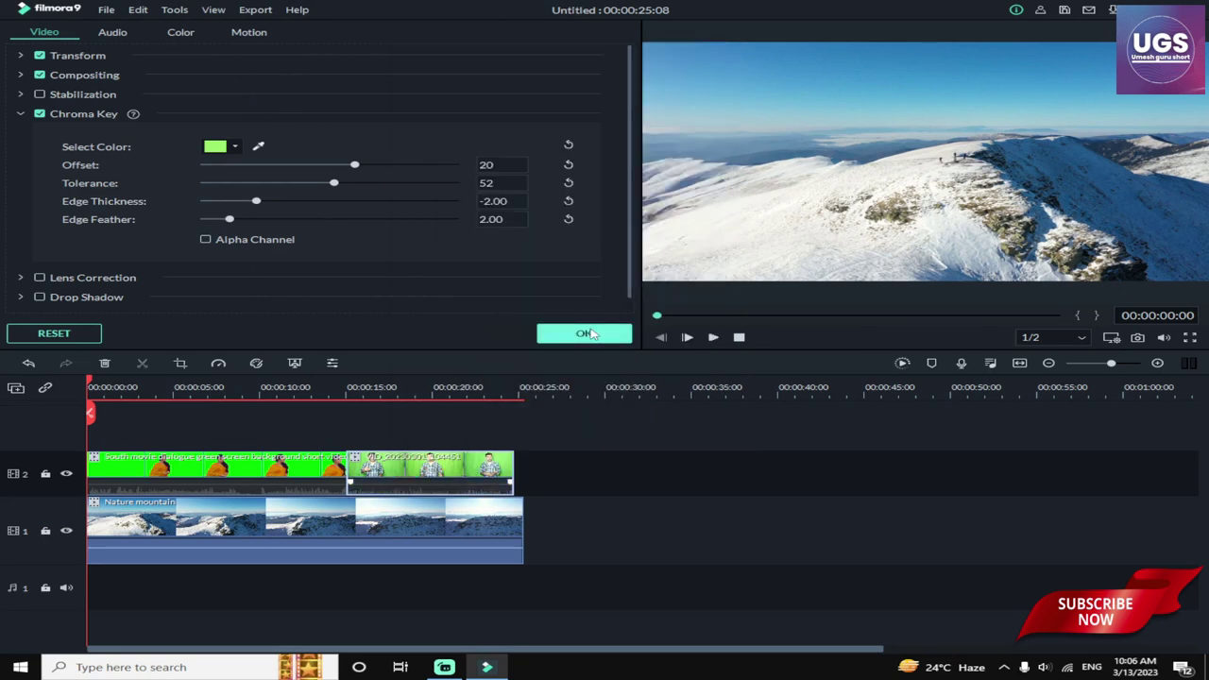
# Confirm the clip settings and play the sequence from the start to review both keyed clips.
pyautogui.click(583, 333)
pyautogui.click(713, 338)
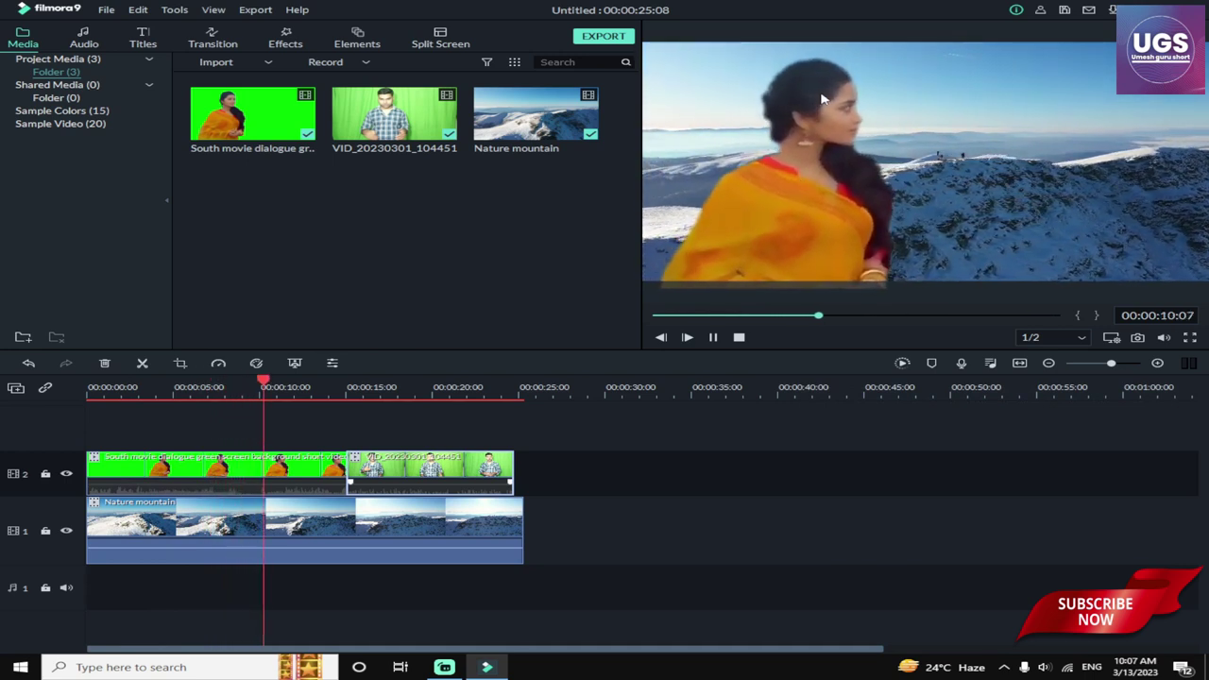
pyautogui.click(713, 337)
# Set the VID_20230301_104451 clip's chroma key Offset to 15 and Tolerance to 53.
pyautogui.doubleClick(484, 468)
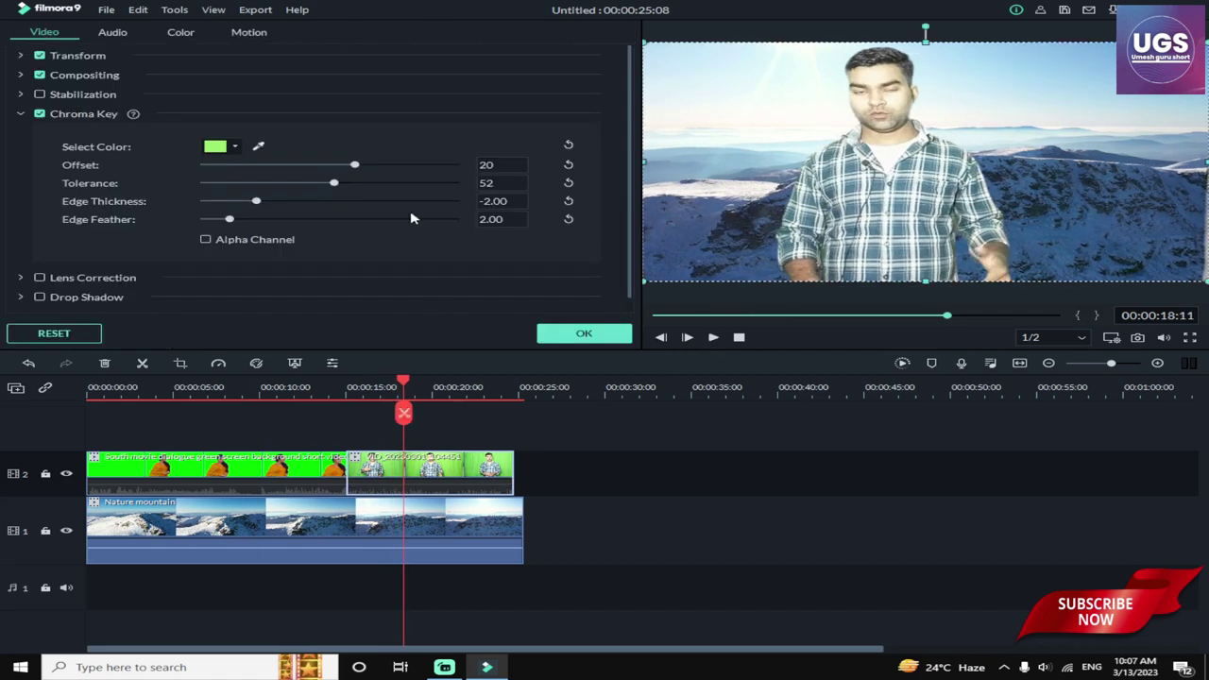
pyautogui.moveTo(333, 182)
pyautogui.mouseDown()
pyautogui.moveTo(350, 185)
pyautogui.moveTo(337, 185)
pyautogui.moveTo(348, 167)
pyautogui.mouseUp()
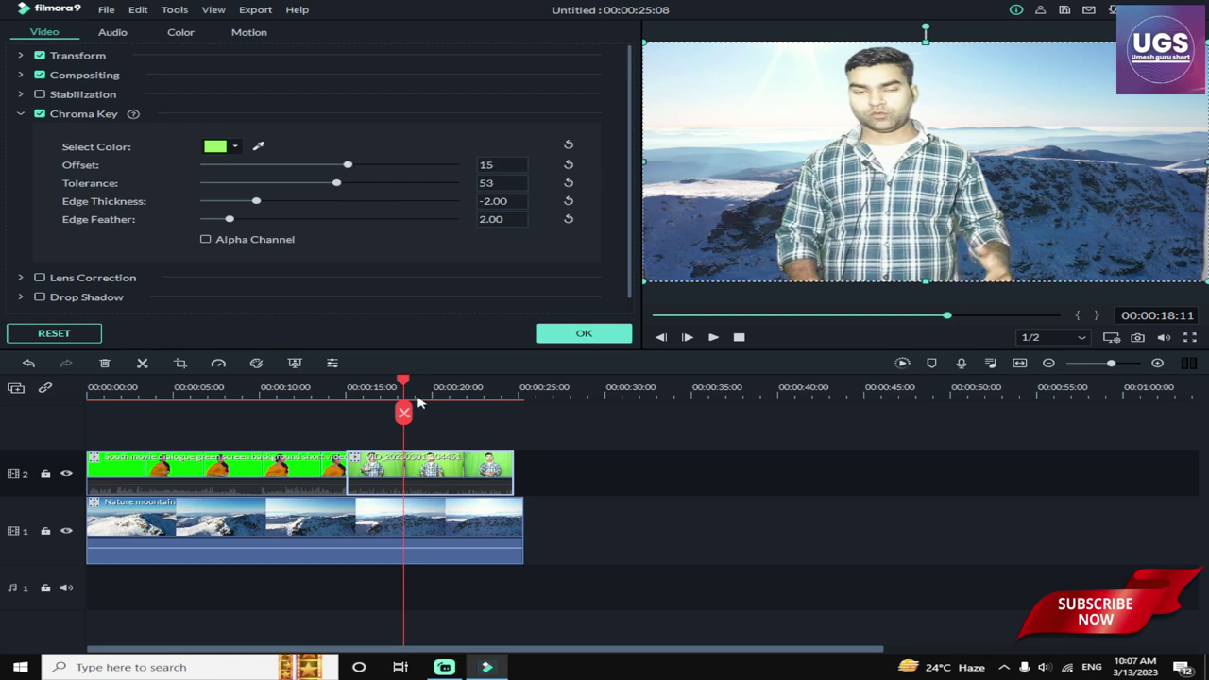
# Delete the effects applied to the VID_20230301_104451 clip.
pyautogui.rightClick(449, 469)
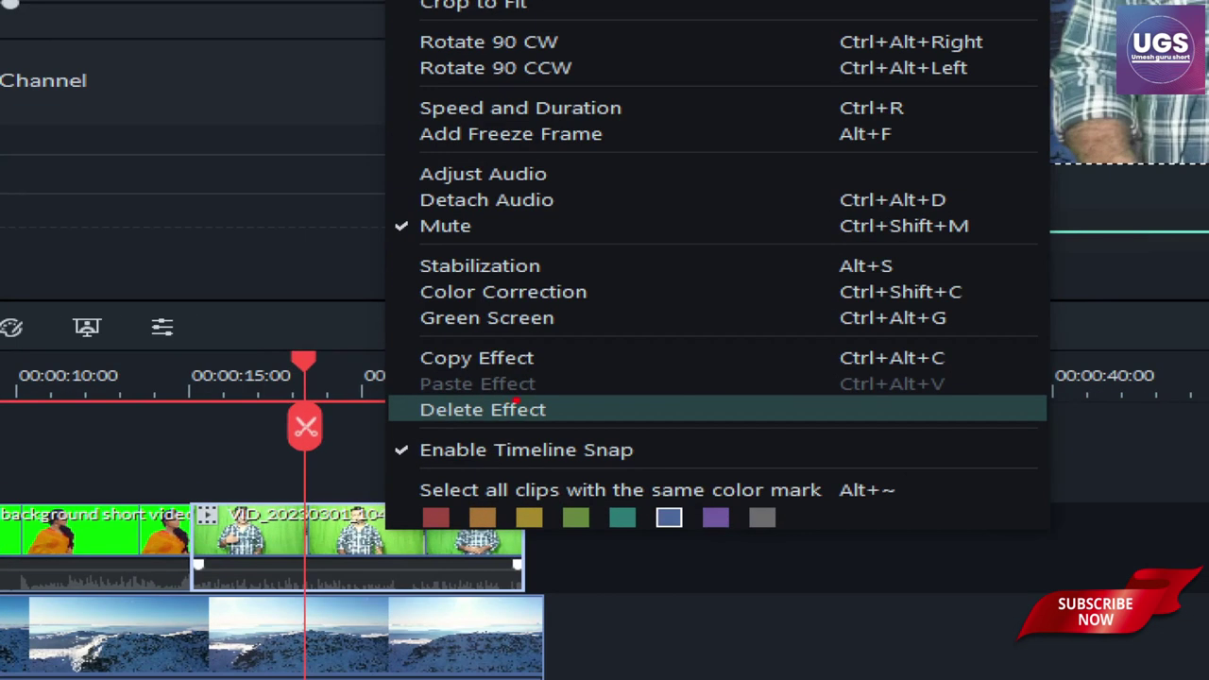
pyautogui.click(583, 413)
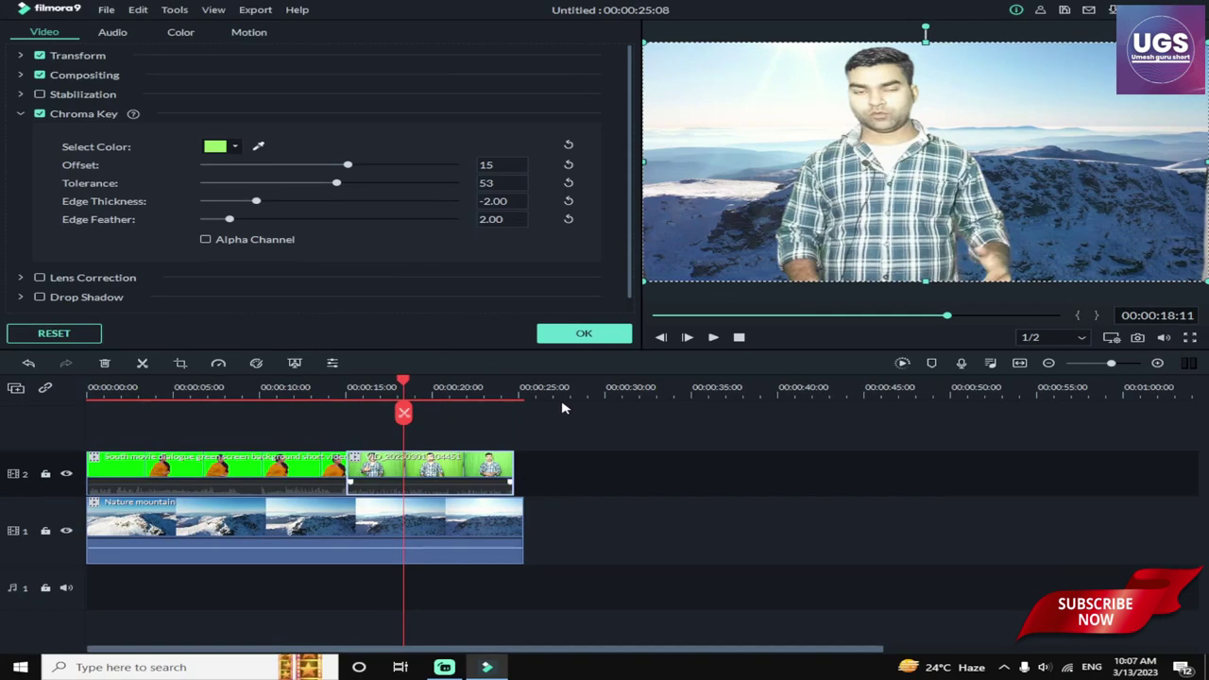
pyautogui.rightClick(390, 535)
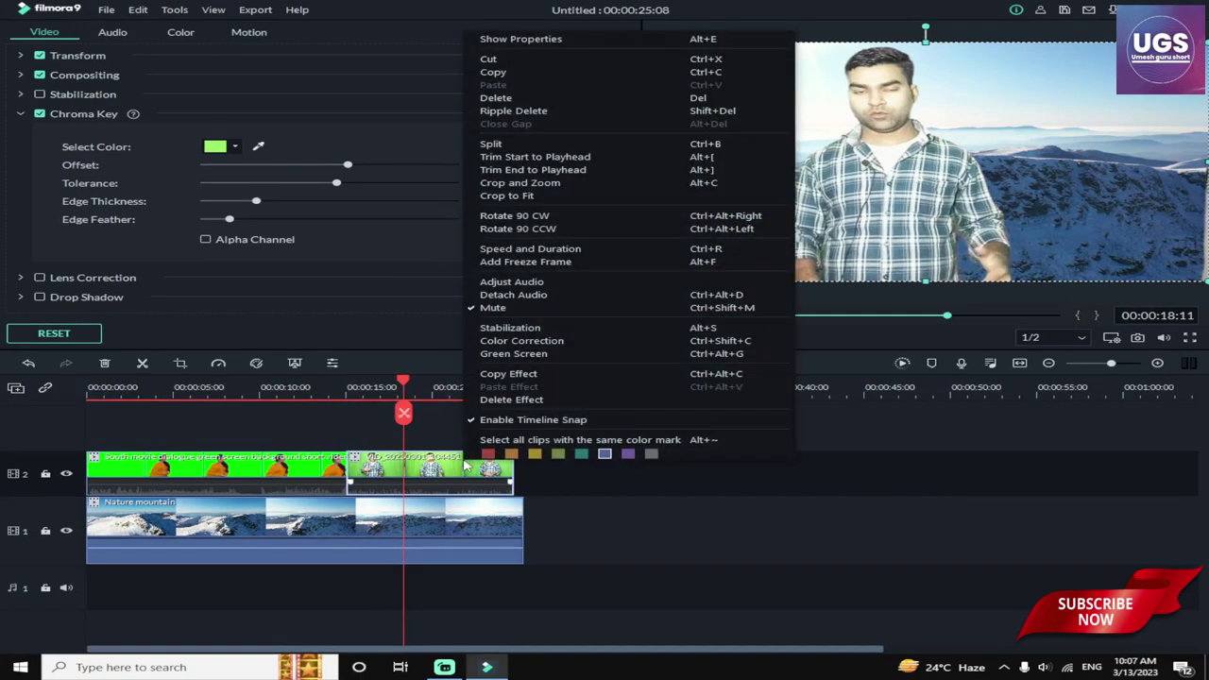
pyautogui.click(555, 399)
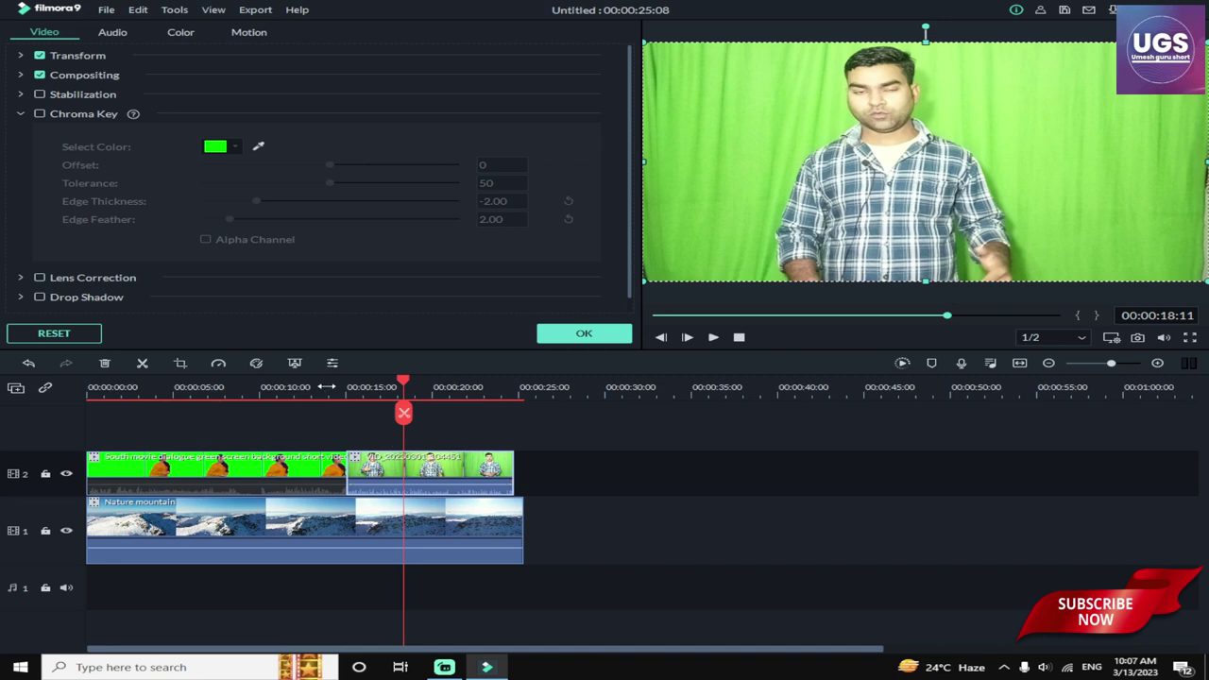
# Reapply Green Screen to the VID_20230301_104451 clip and sample its green curtain beside the man's shoulder as the key color.
pyautogui.click(295, 364)
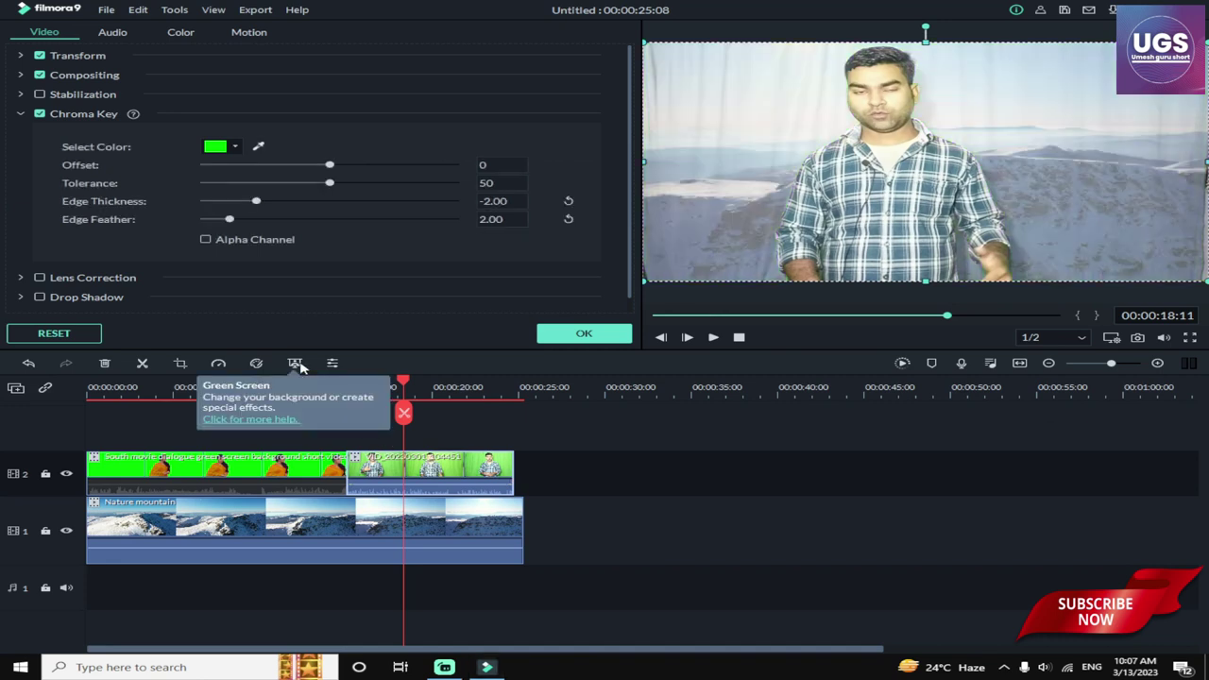
pyautogui.click(259, 148)
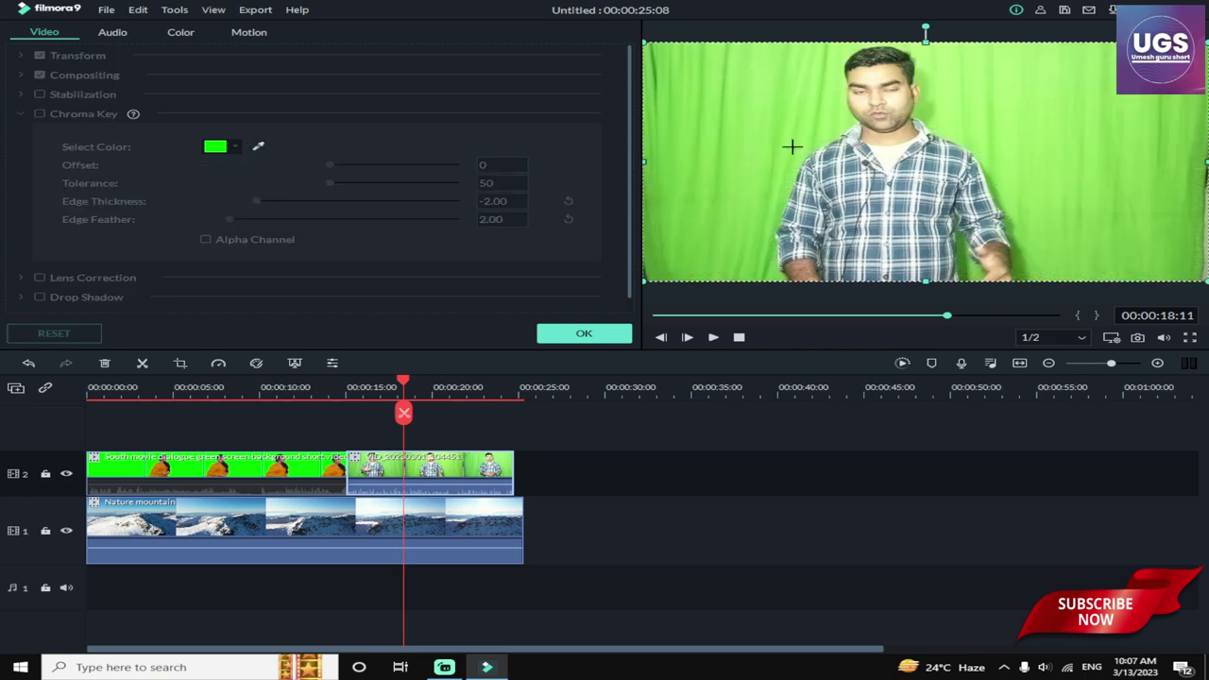
pyautogui.click(980, 132)
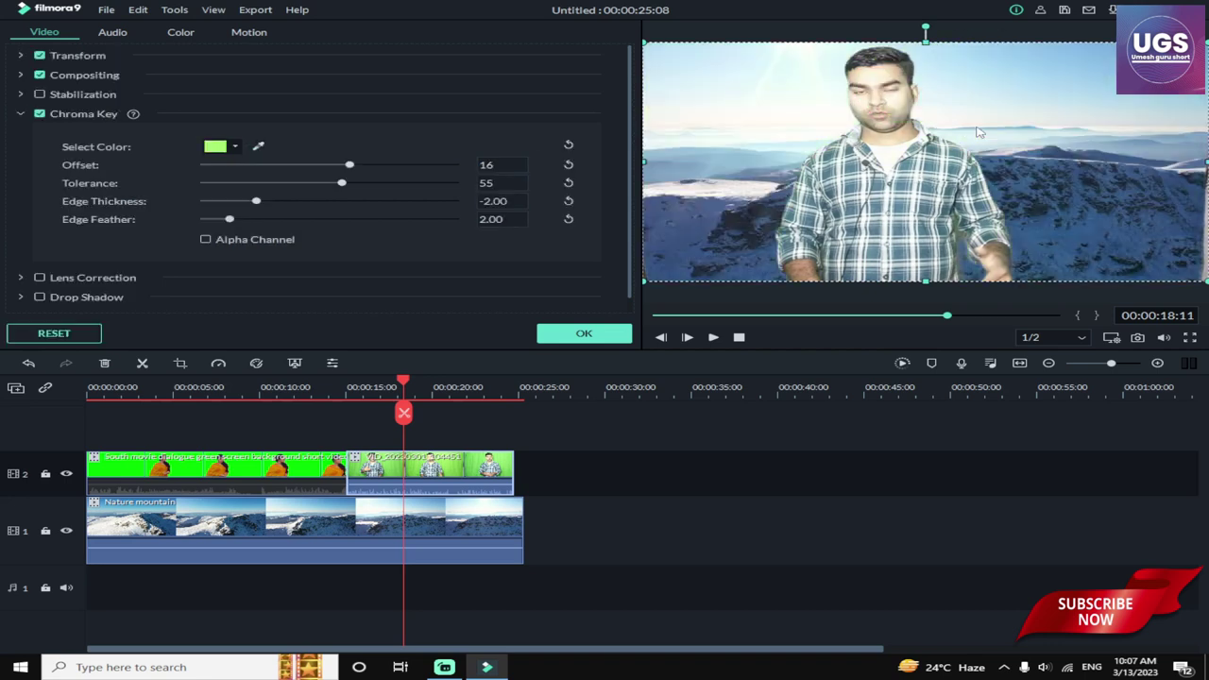
# Confirm the new chroma key and play the sequence from 00:00:14:01 to review the VID_20230301_104451 clip.
pyautogui.click(329, 391)
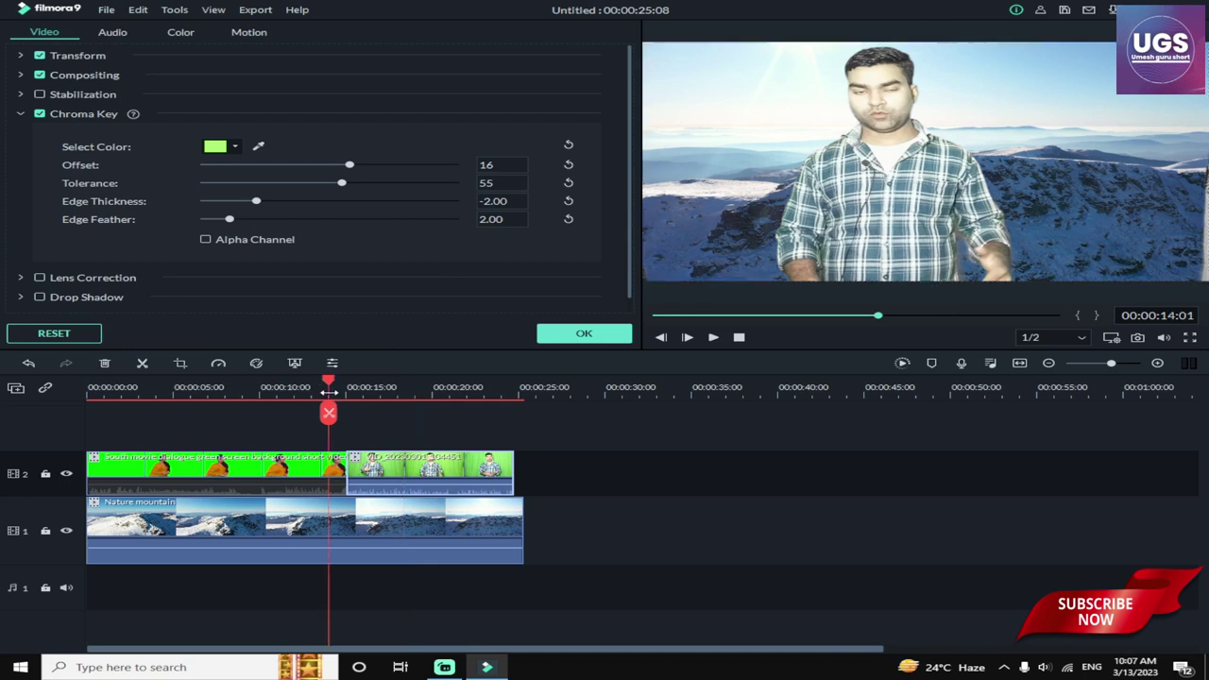
pyautogui.click(578, 335)
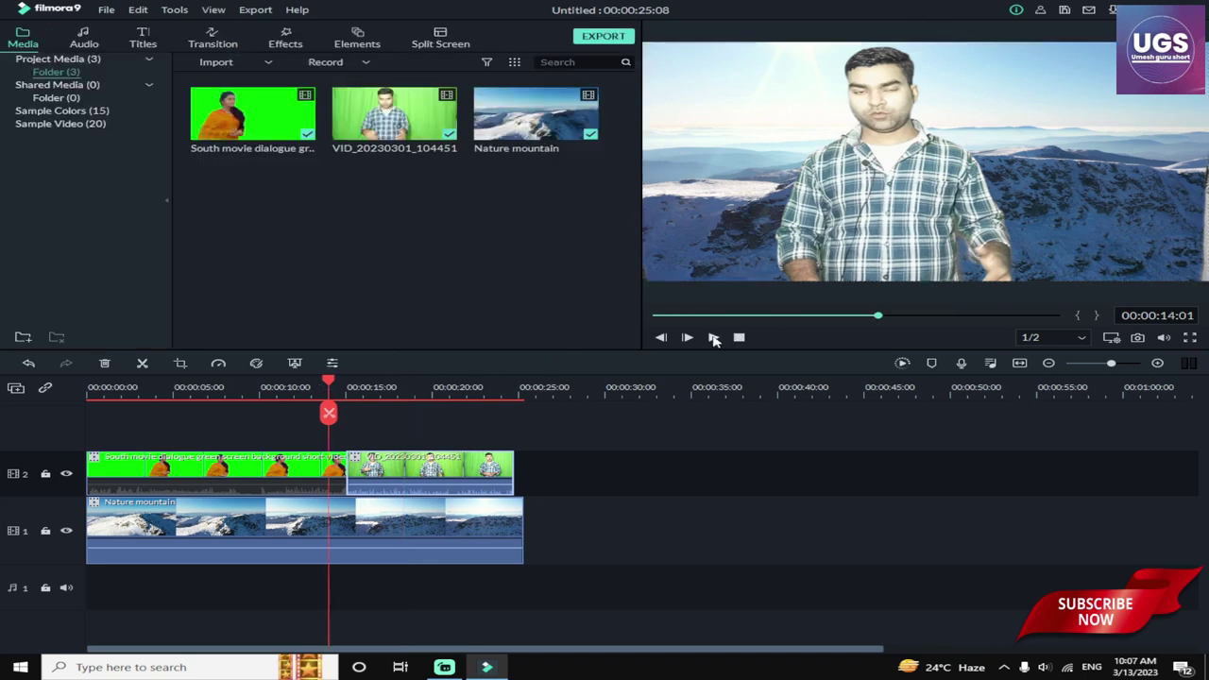
pyautogui.click(714, 337)
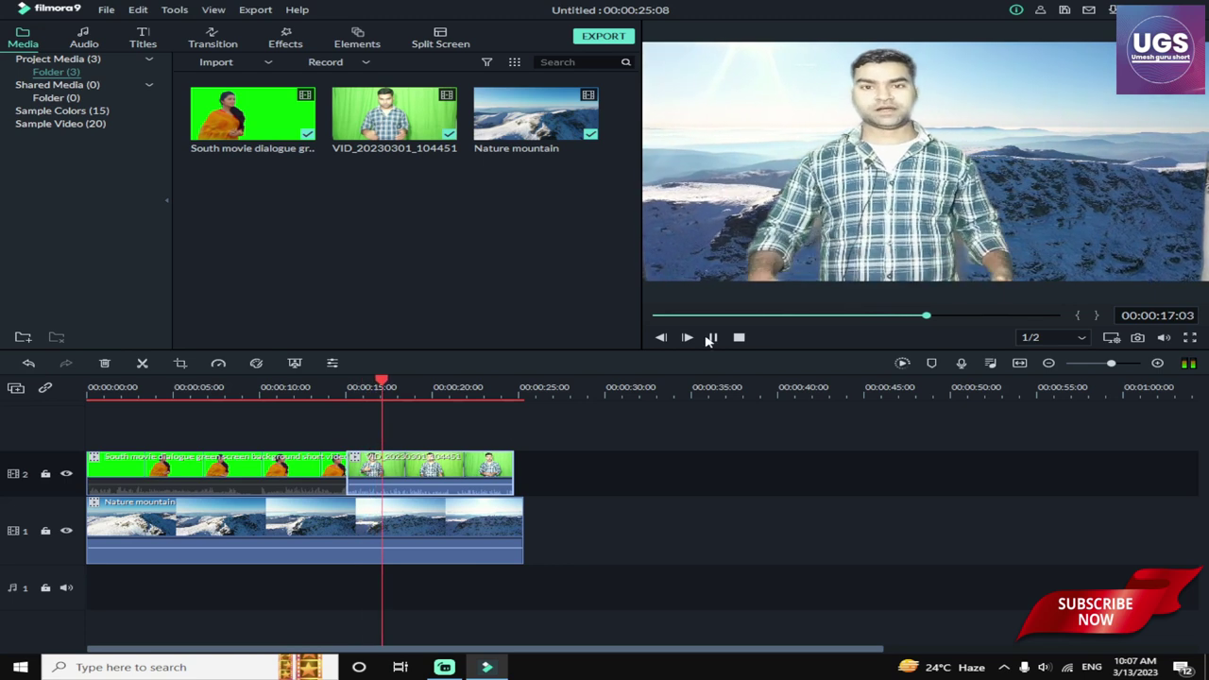
pyautogui.click(712, 337)
# Mute the VID_20230301_104451 clip again and replay the sequence from 00:00:14:06.
pyautogui.rightClick(425, 473)
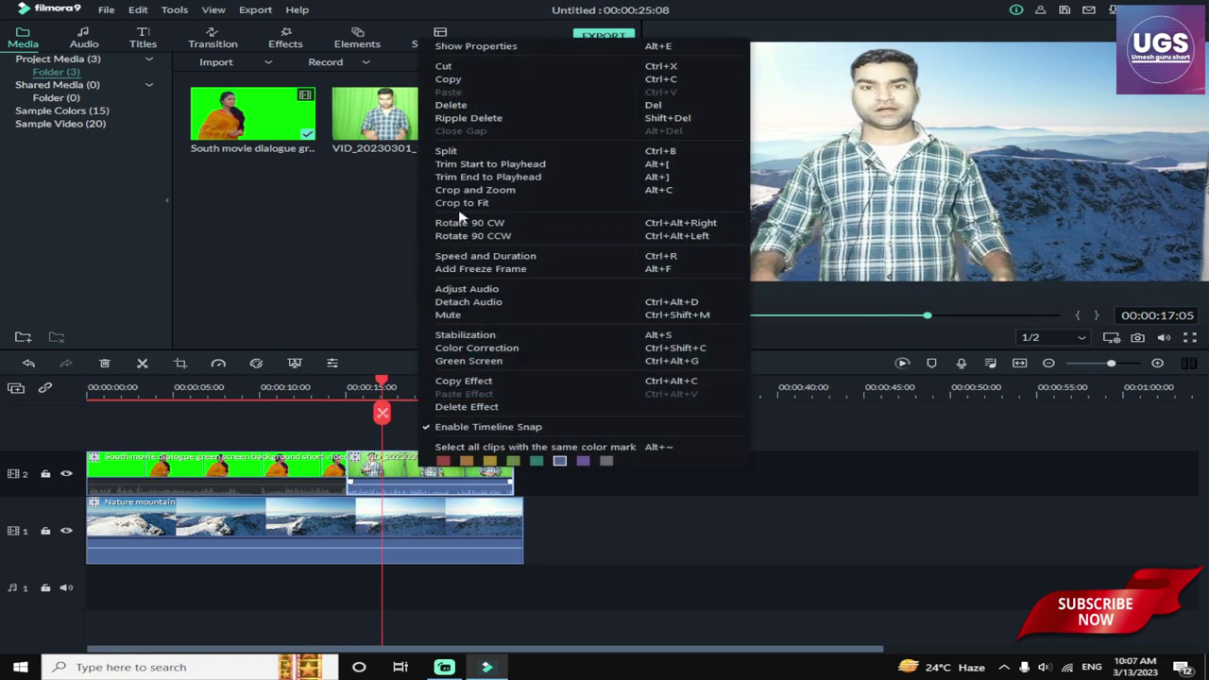
pyautogui.click(422, 337)
pyautogui.click(332, 387)
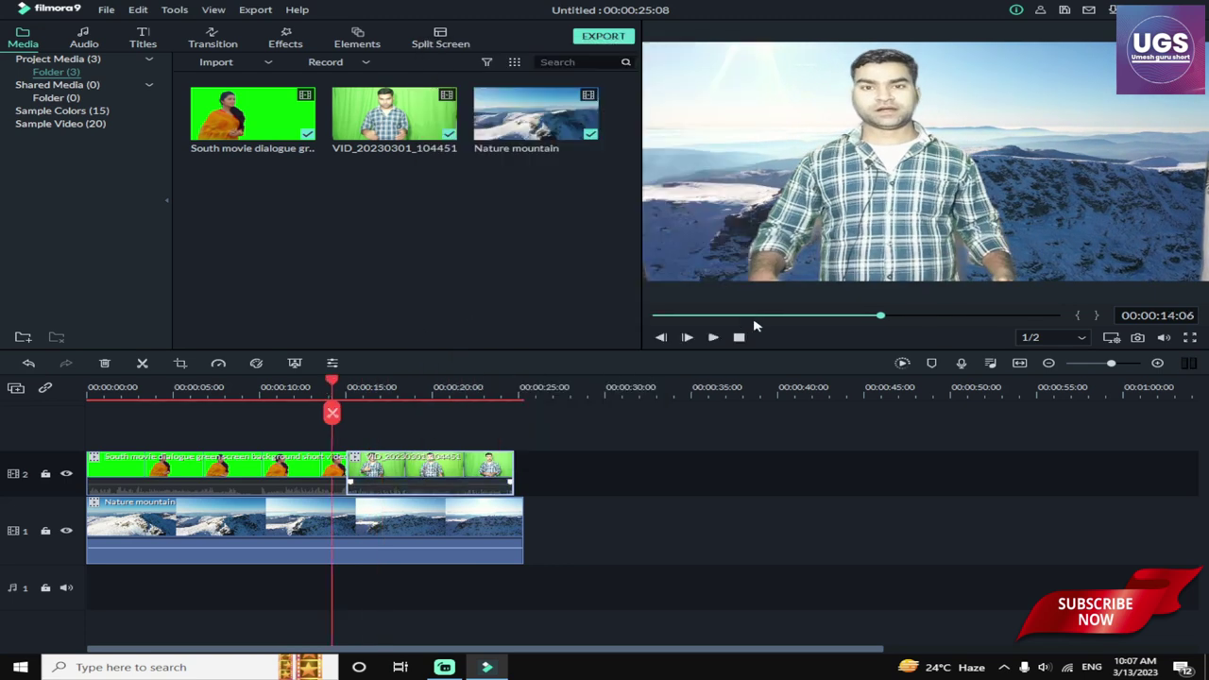
pyautogui.click(713, 337)
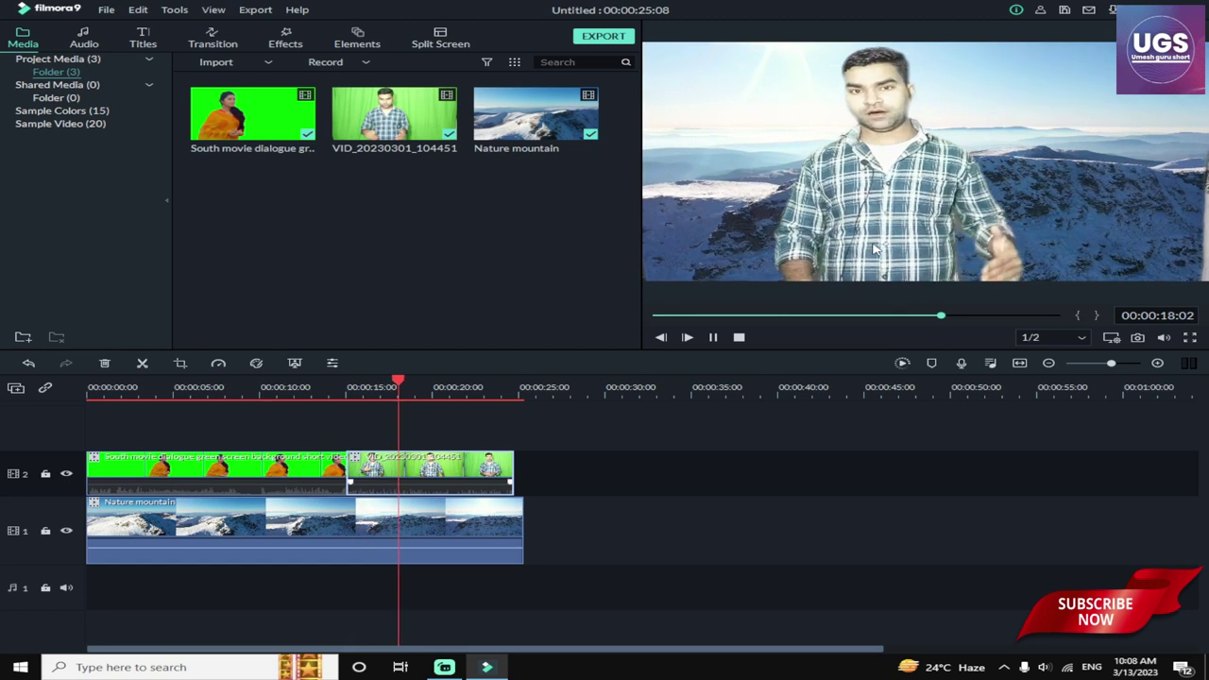
pyautogui.click(716, 338)
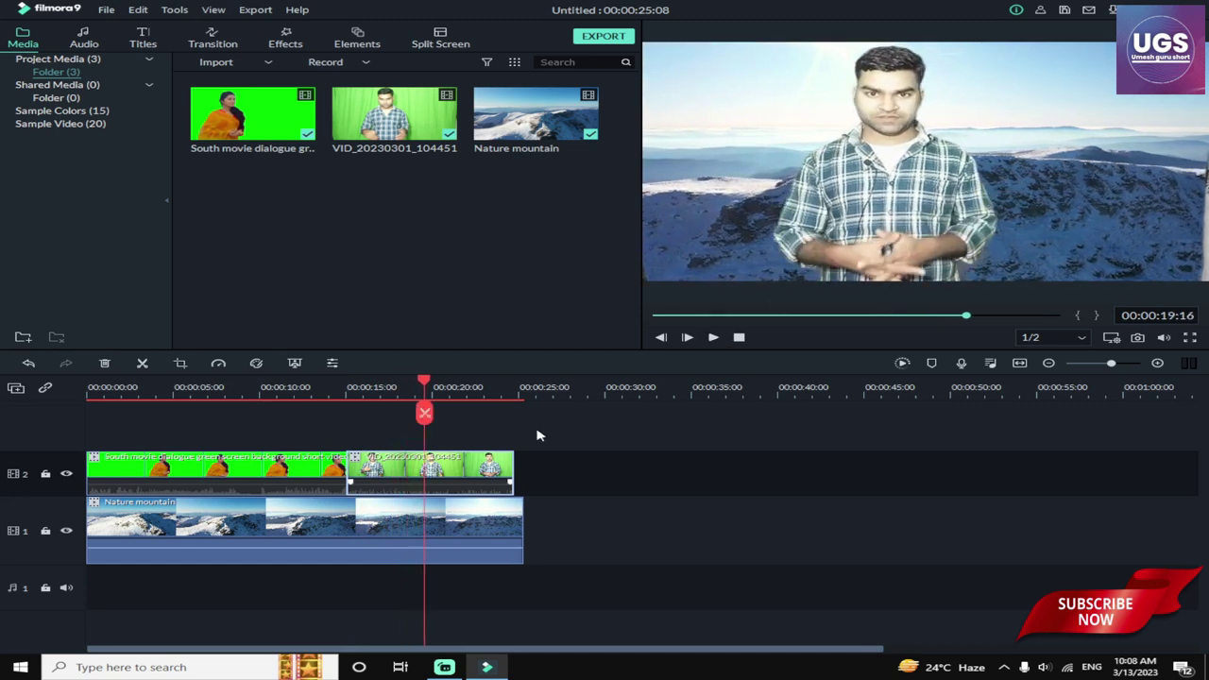
# Set the VID_20230301_104451 clip's chroma key Edge Thickness to 0.14 and Edge Feather to 9.03.
pyautogui.doubleClick(470, 481)
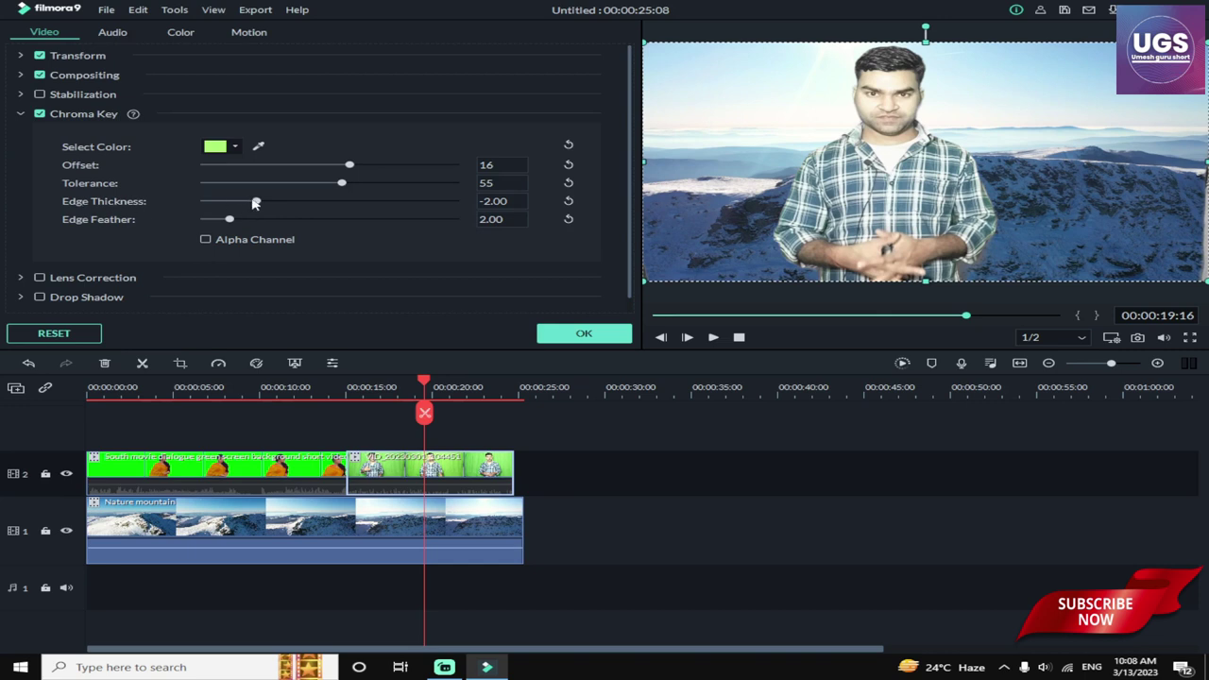
pyautogui.moveTo(257, 203); pyautogui.dragTo(415, 212)
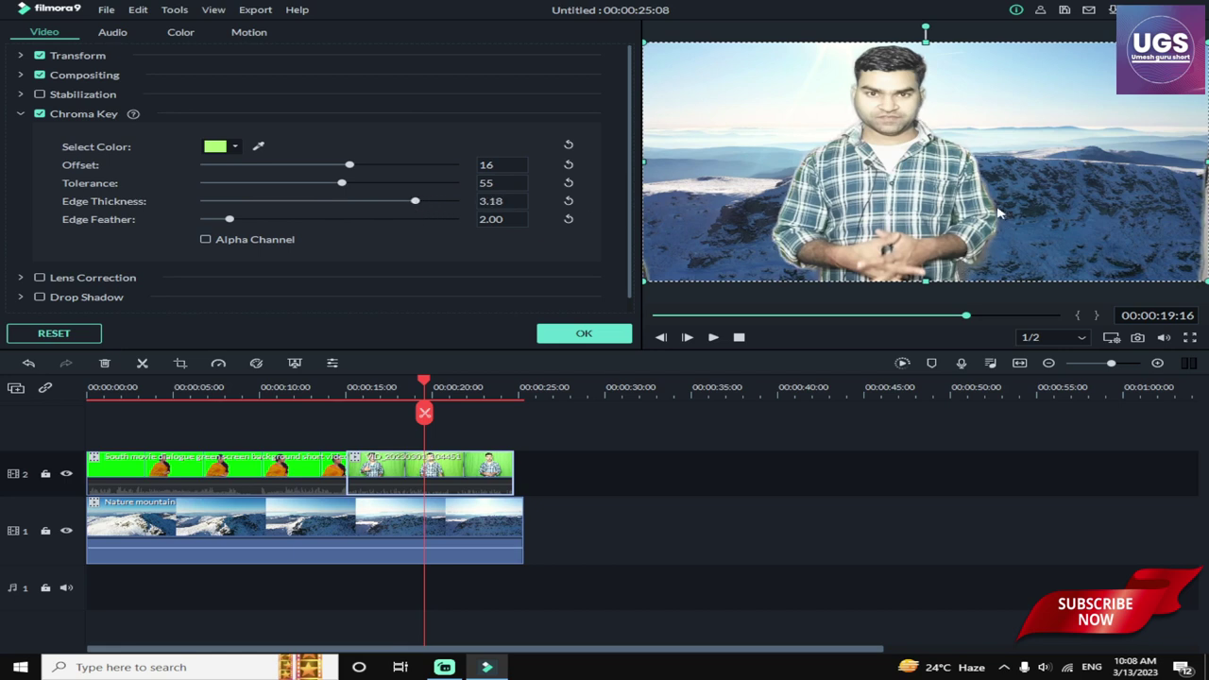
pyautogui.moveTo(416, 210); pyautogui.dragTo(359, 206)
pyautogui.moveTo(278, 221); pyautogui.dragTo(319, 219)
# Confirm the edge settings and play the sequence from 00:00:14:07 to check the keyed edges.
pyautogui.click(333, 406)
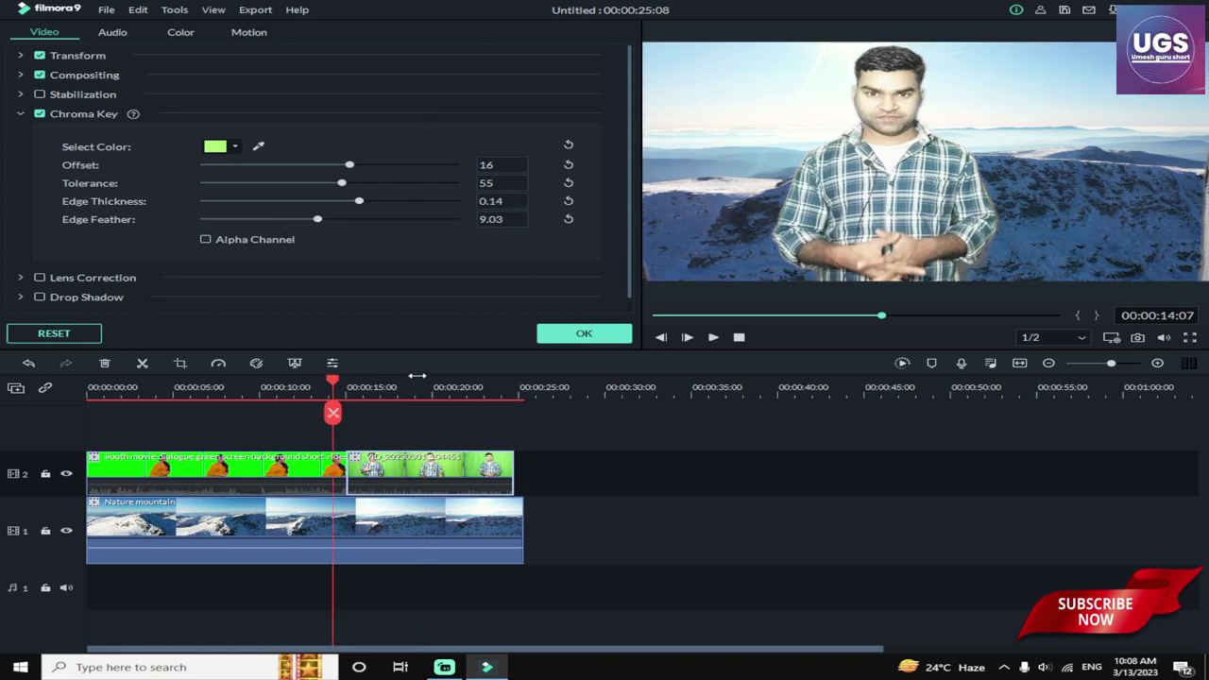
pyautogui.click(584, 332)
pyautogui.click(715, 341)
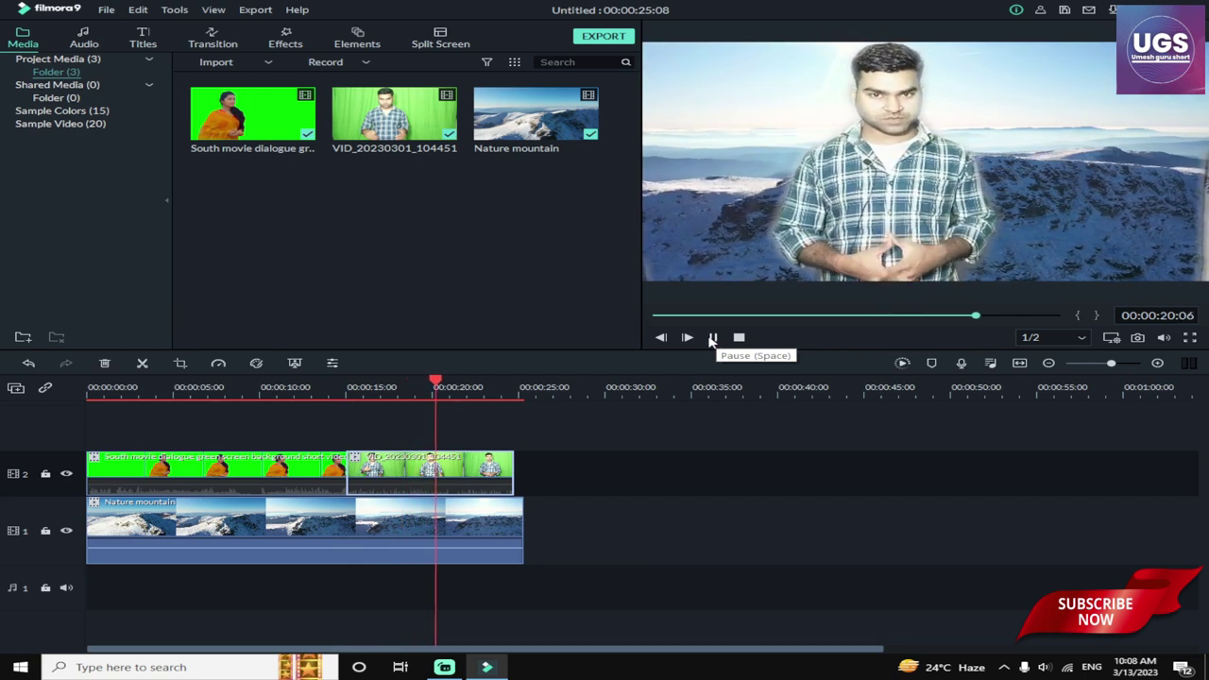
pyautogui.click(715, 340)
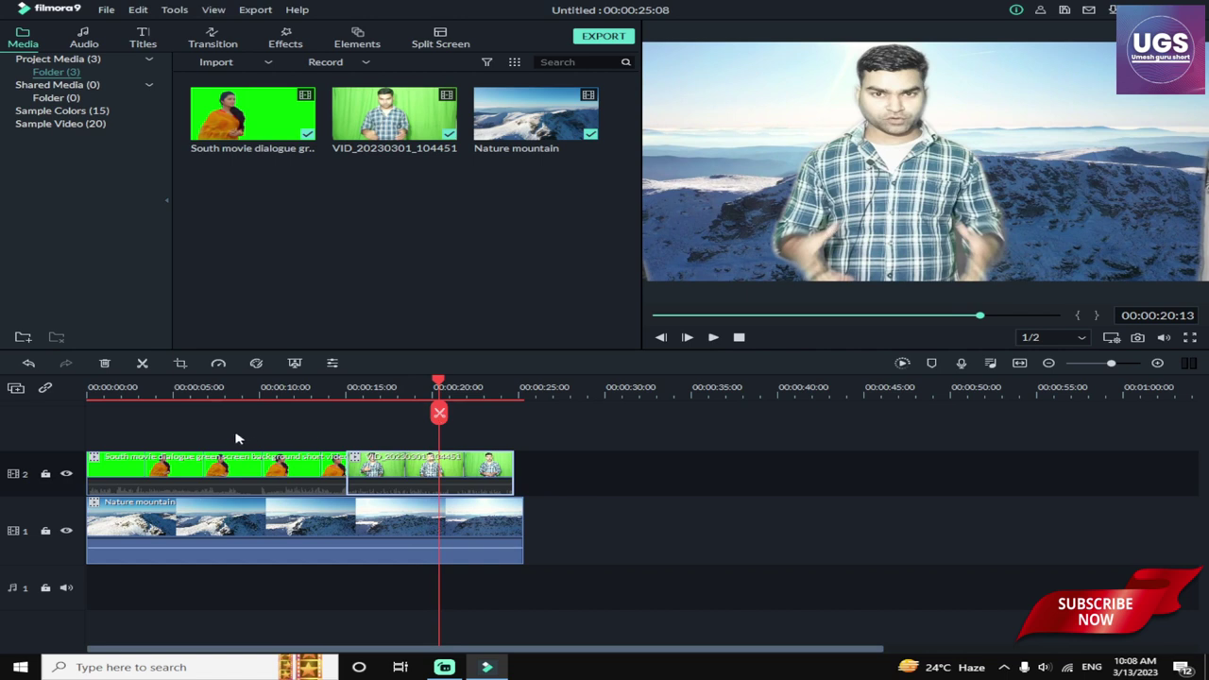
# Extend the end of the VID_20230301_104451 clip to line up with the end of the Nature mountain clip.
pyautogui.click(231, 385)
pyautogui.click(287, 463)
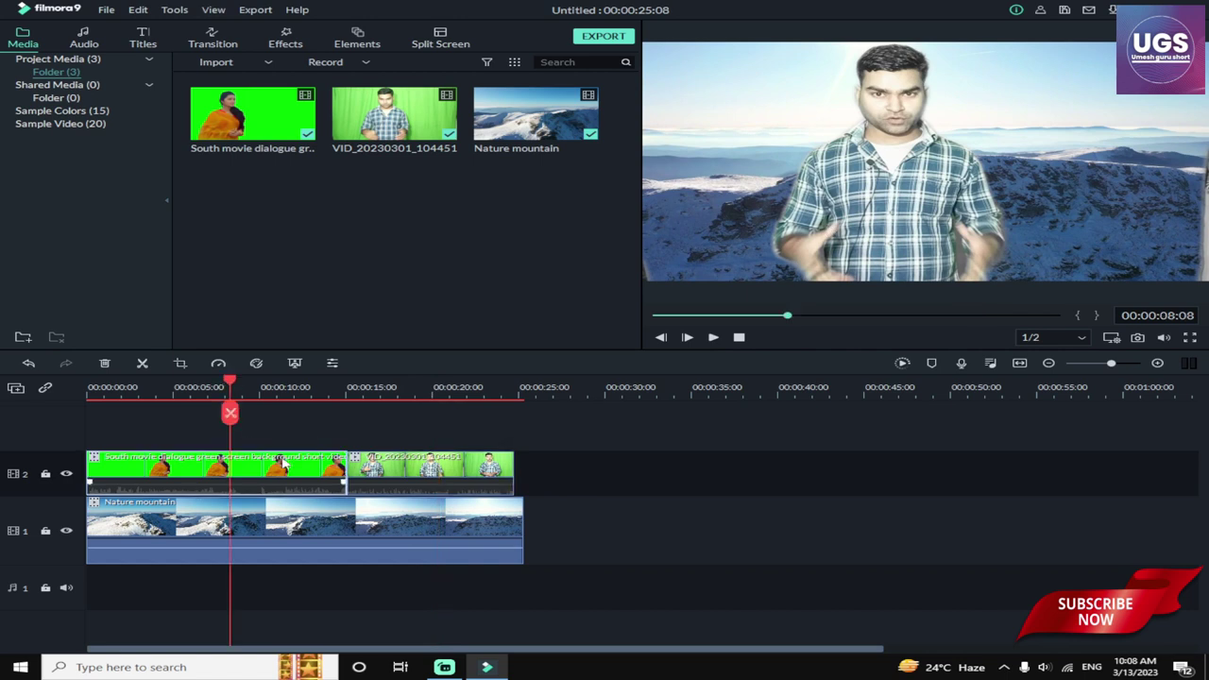
pyautogui.click(473, 466)
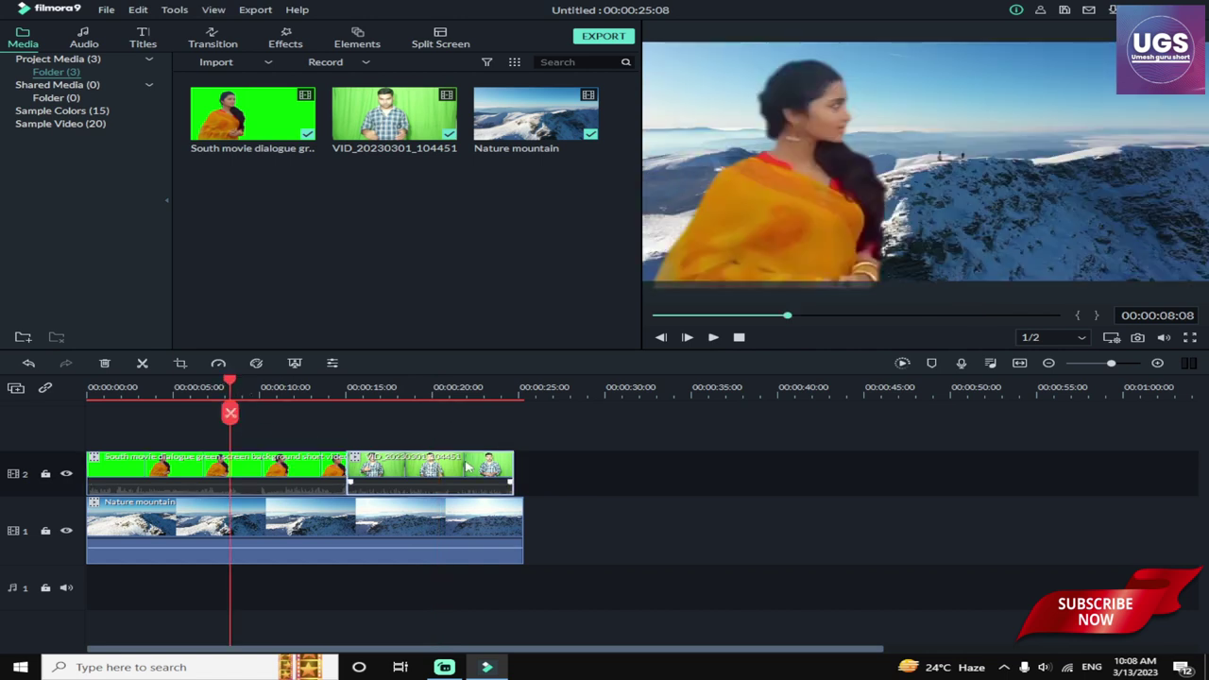
pyautogui.click(445, 388)
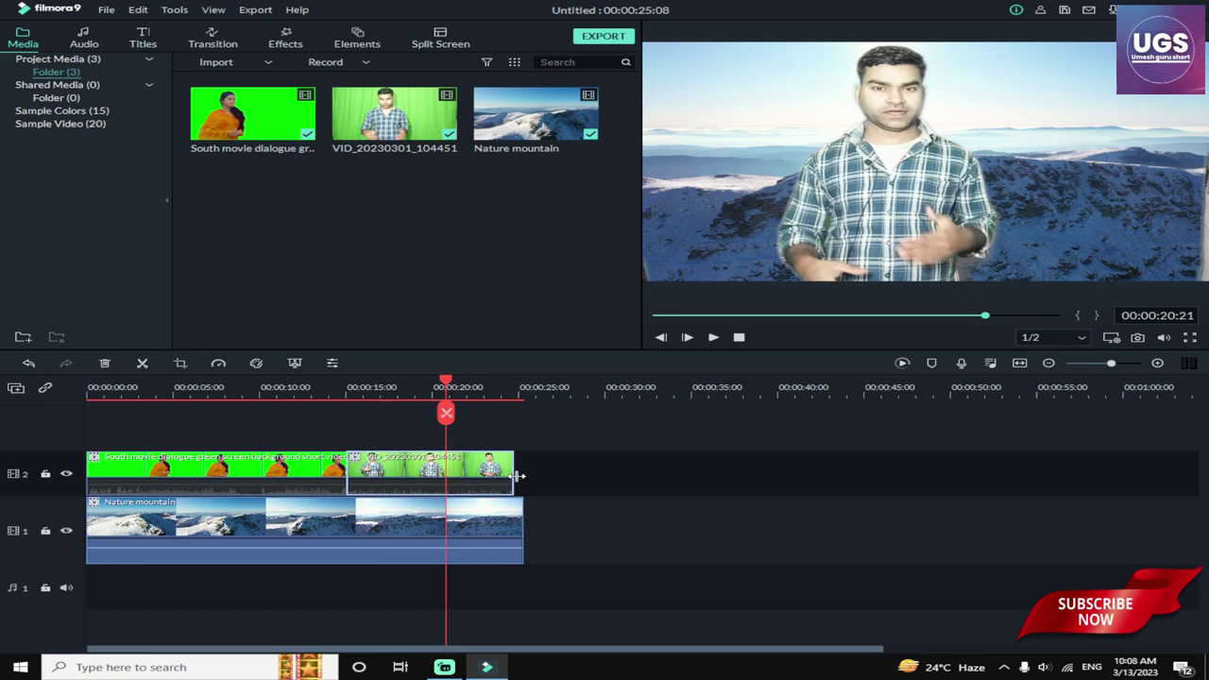
pyautogui.moveTo(517, 476); pyautogui.dragTo(528, 477)
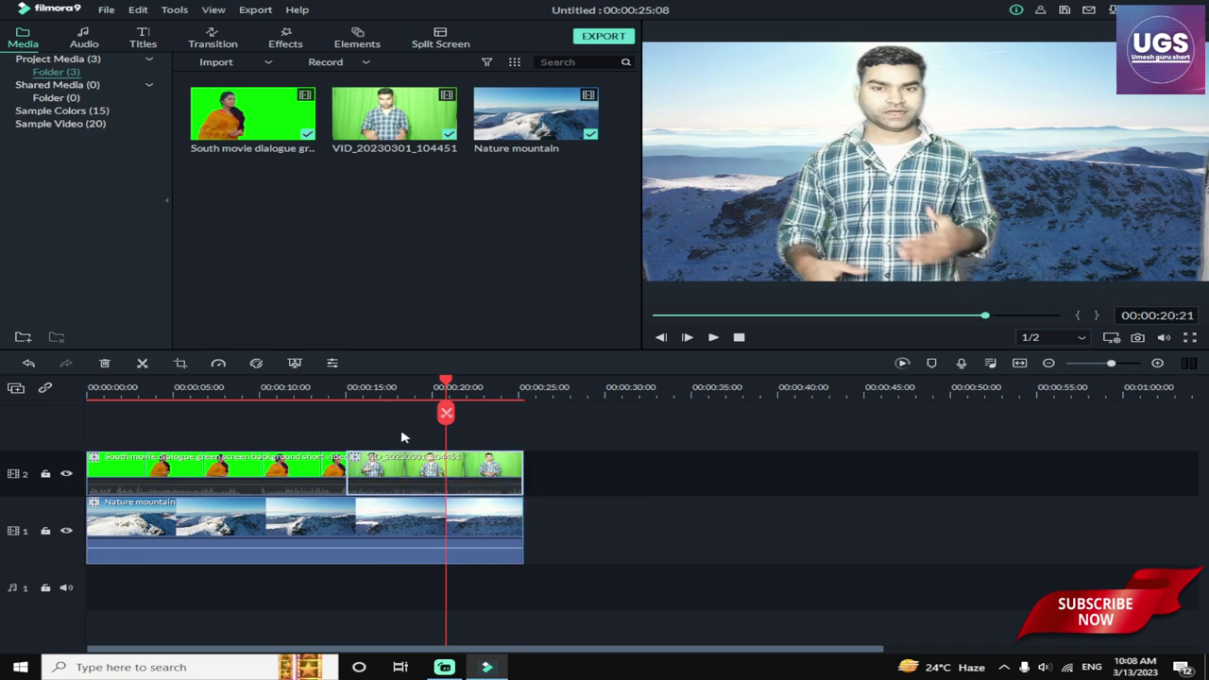
# Split the South movie dialogue clip at 00:00:09:12.
pyautogui.click(346, 388)
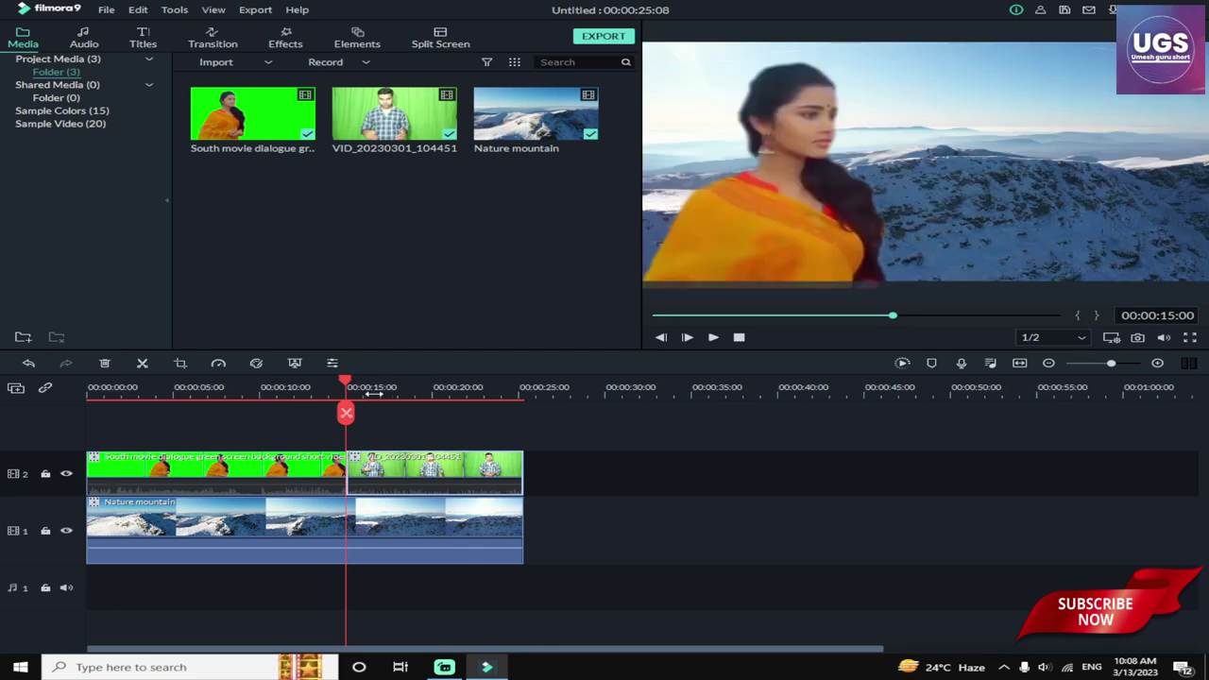
pyautogui.click(374, 391)
pyautogui.click(249, 389)
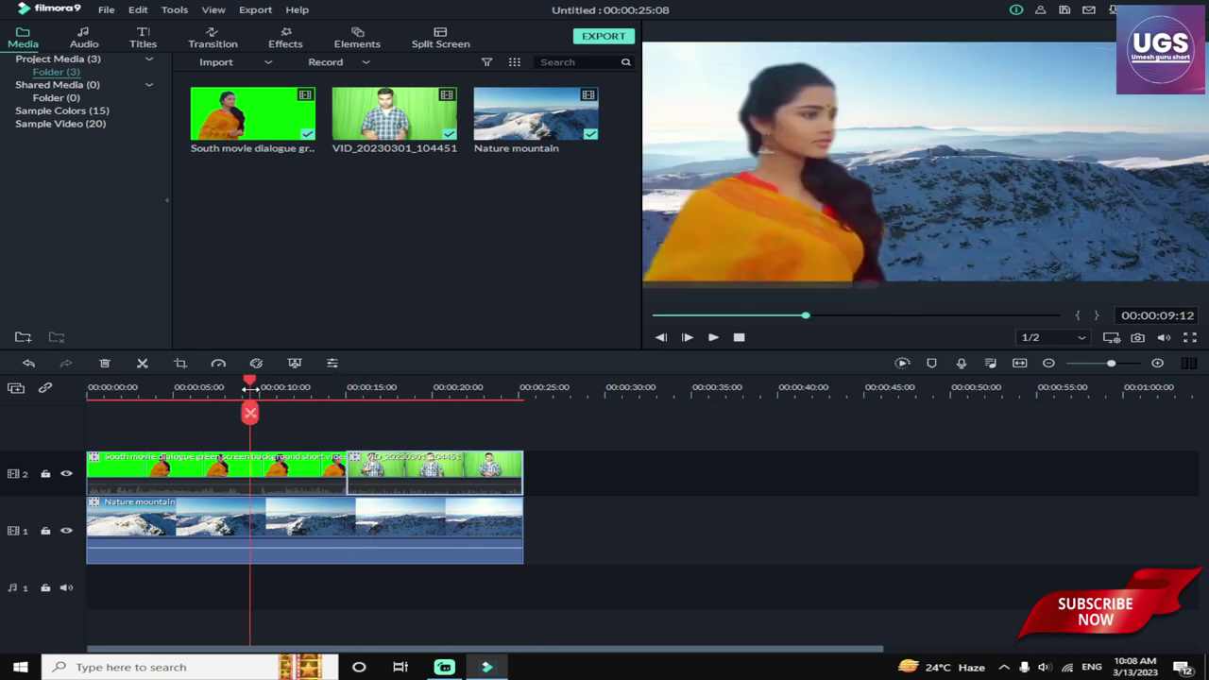
pyautogui.click(250, 412)
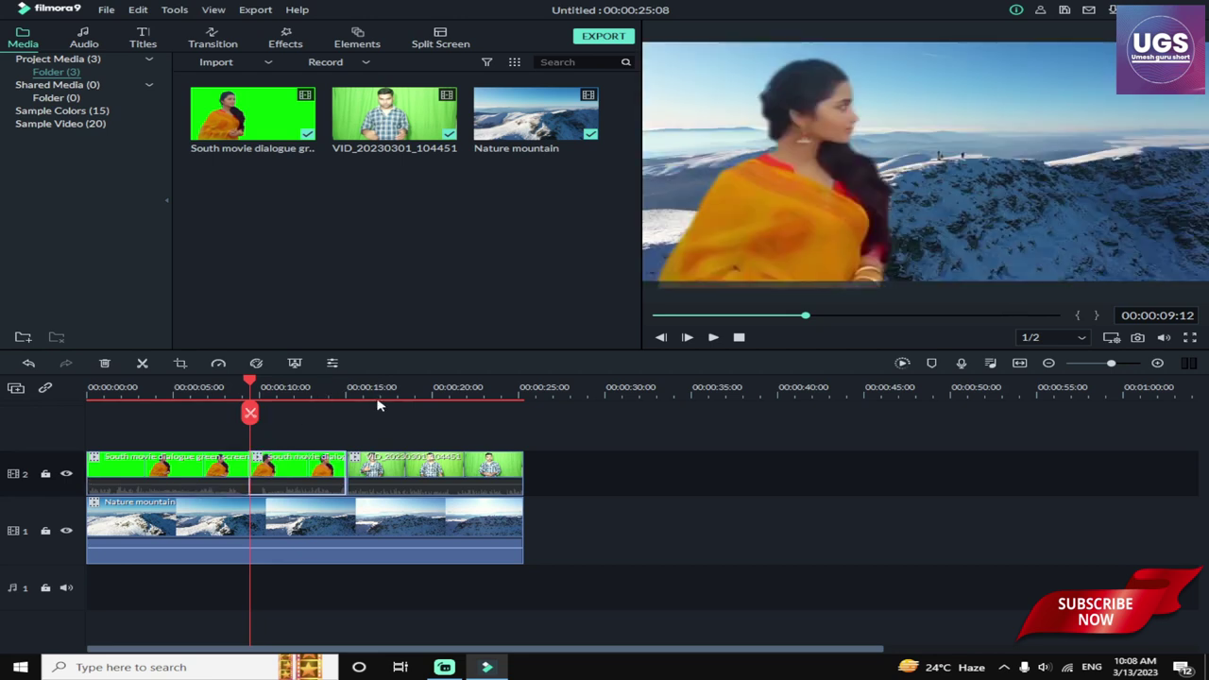
pyautogui.click(358, 386)
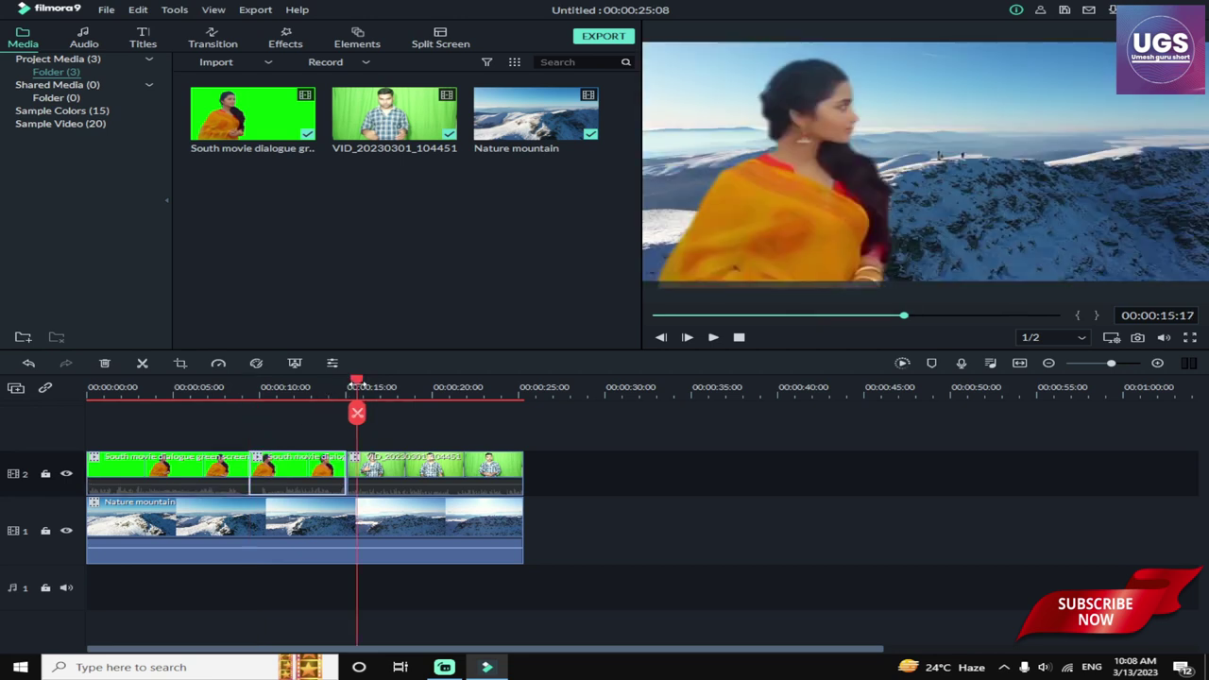
pyautogui.click(310, 387)
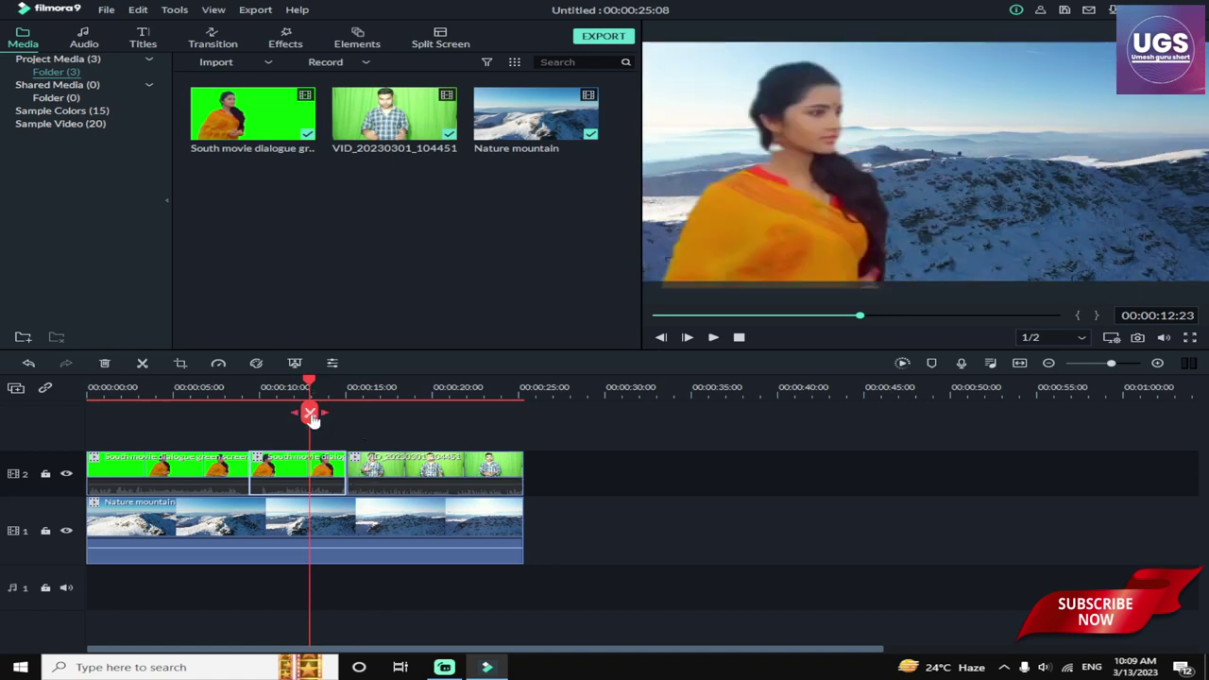
pyautogui.moveTo(310, 412); pyautogui.dragTo(208, 412)
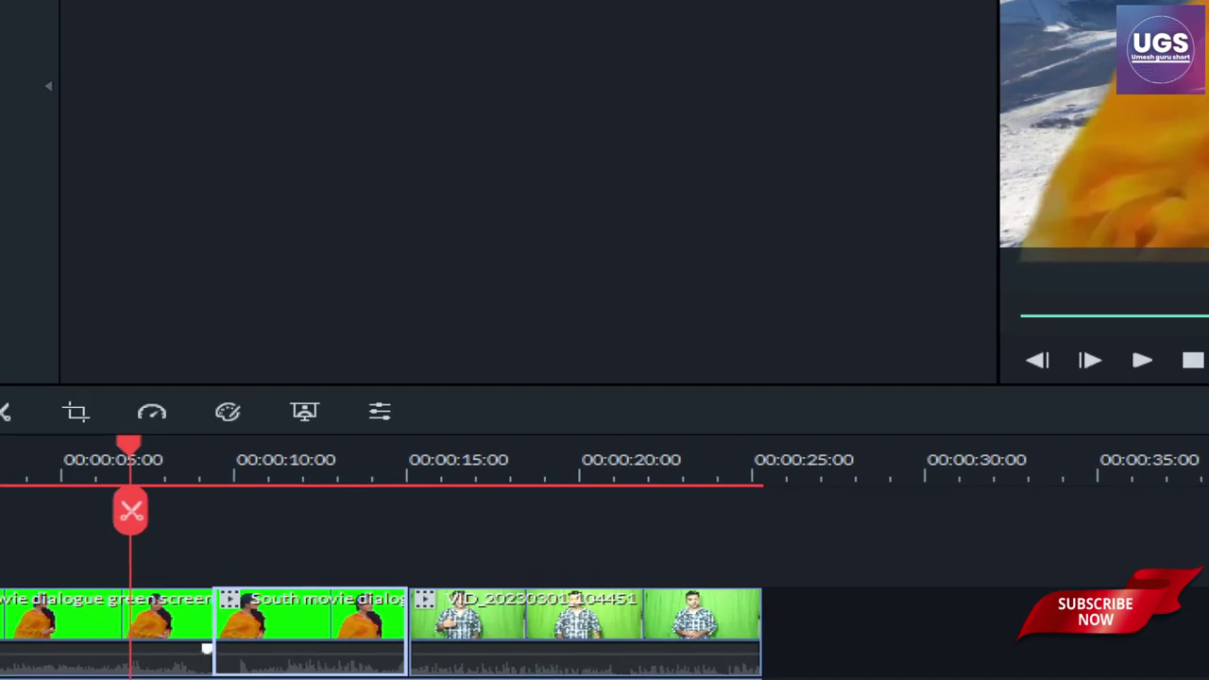
pyautogui.moveTo(274, 213)
pyautogui.mouseDown()
pyautogui.moveTo(223, 236)
pyautogui.moveTo(260, 269)
pyautogui.moveTo(308, 280)
pyautogui.moveTo(233, 314)
pyautogui.mouseUp()
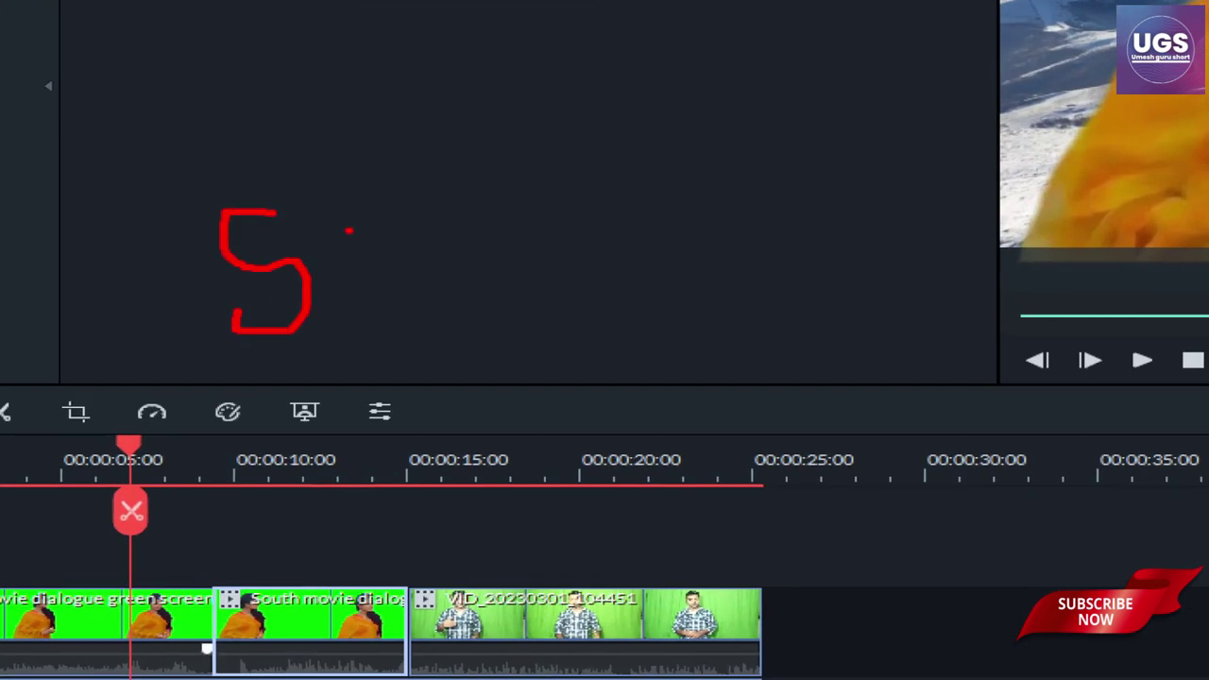
pyautogui.moveTo(324, 237)
pyautogui.mouseDown()
pyautogui.moveTo(372, 297)
pyautogui.moveTo(397, 220)
pyautogui.moveTo(452, 265)
pyautogui.moveTo(423, 163)
pyautogui.moveTo(493, 227)
pyautogui.mouseUp()
pyautogui.moveTo(579, 170)
pyautogui.mouseDown()
pyautogui.moveTo(539, 154)
pyautogui.moveTo(582, 200)
pyautogui.moveTo(611, 194)
pyautogui.moveTo(562, 252)
pyautogui.mouseUp()
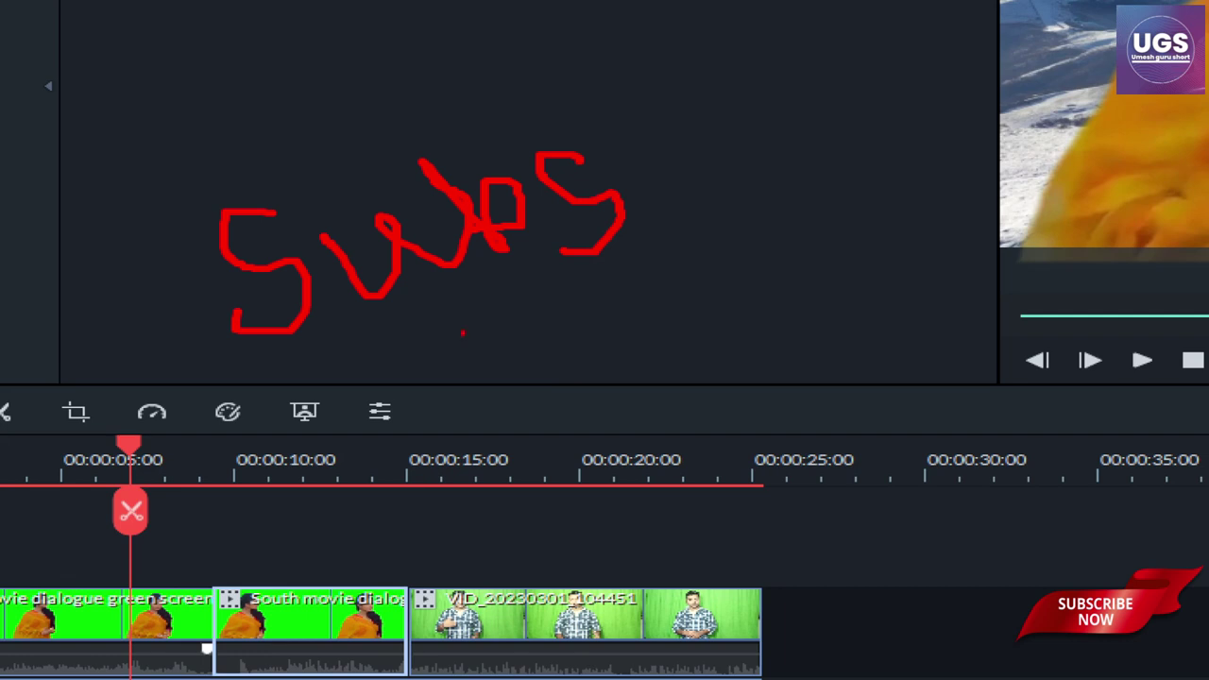
pyautogui.moveTo(299, 333); pyautogui.dragTo(794, 227)
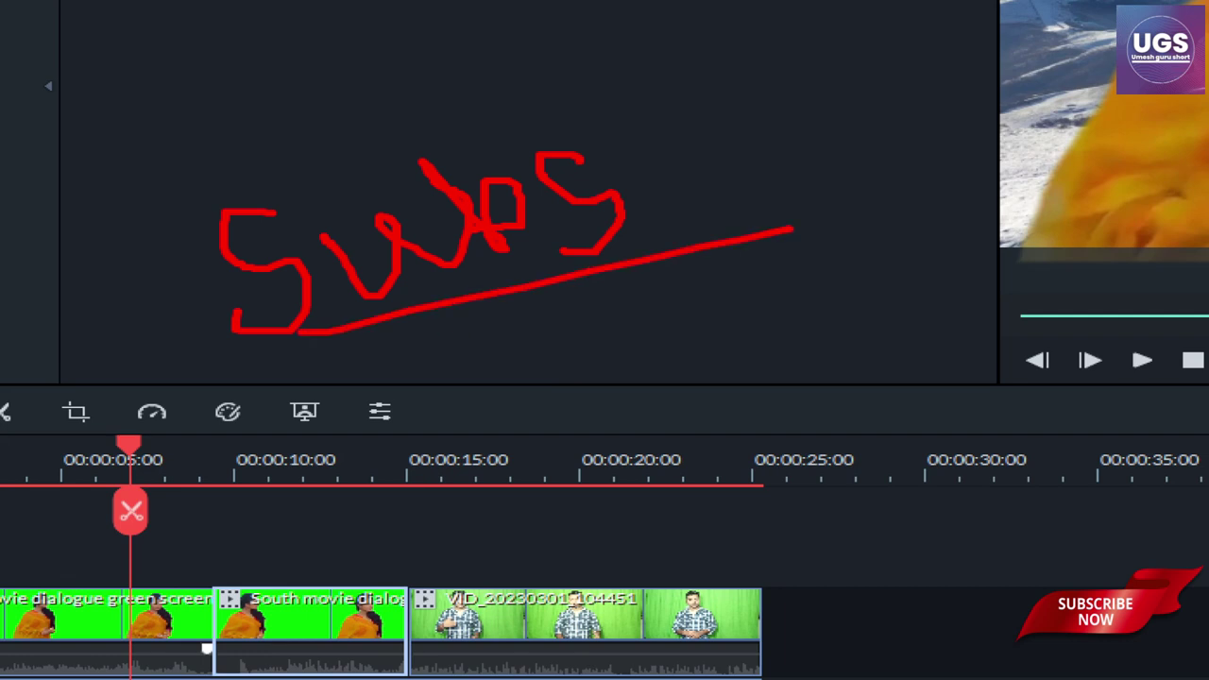